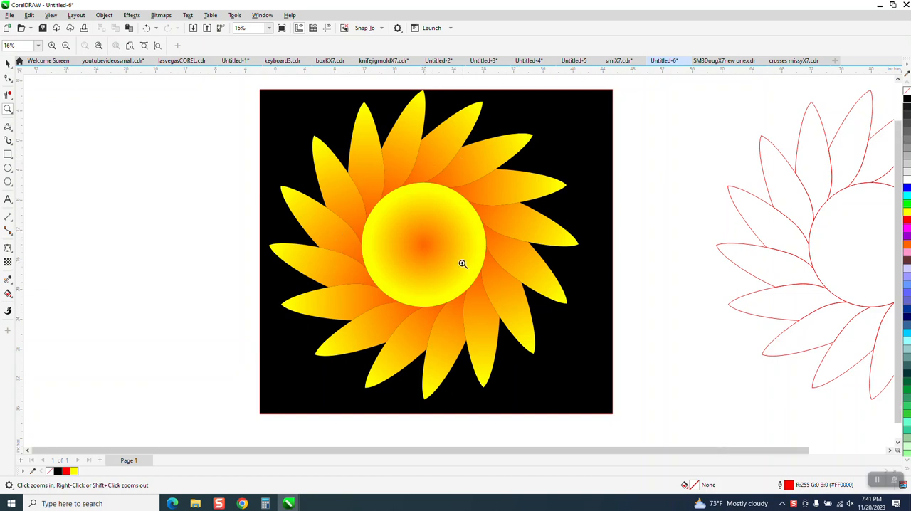
Move the finished sunflower with its black background 50 inches left, clear of the page.
scroll(463, 263, "down", 2)
left_click(9, 63)
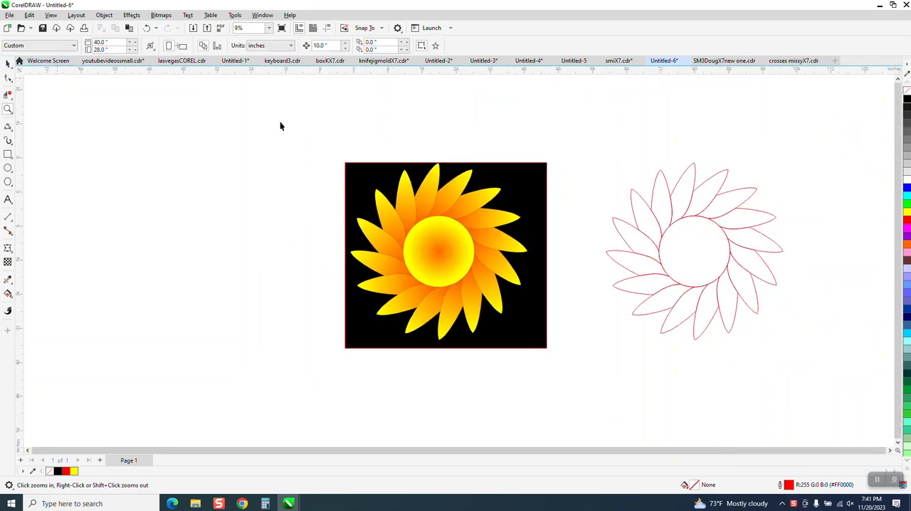
left_click_drag(319, 141, 574, 368)
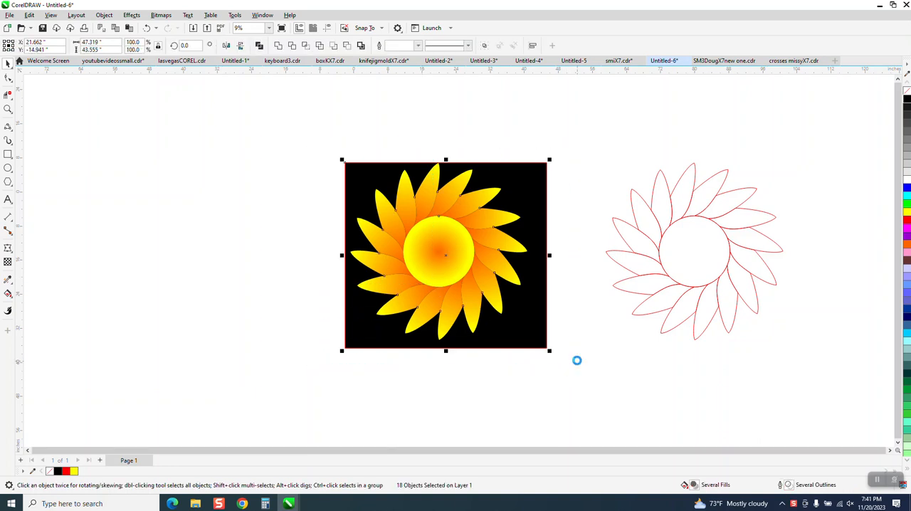
key("Left")
key("Left")
key("Left")
key("Left")
key("Left")
key("Left")
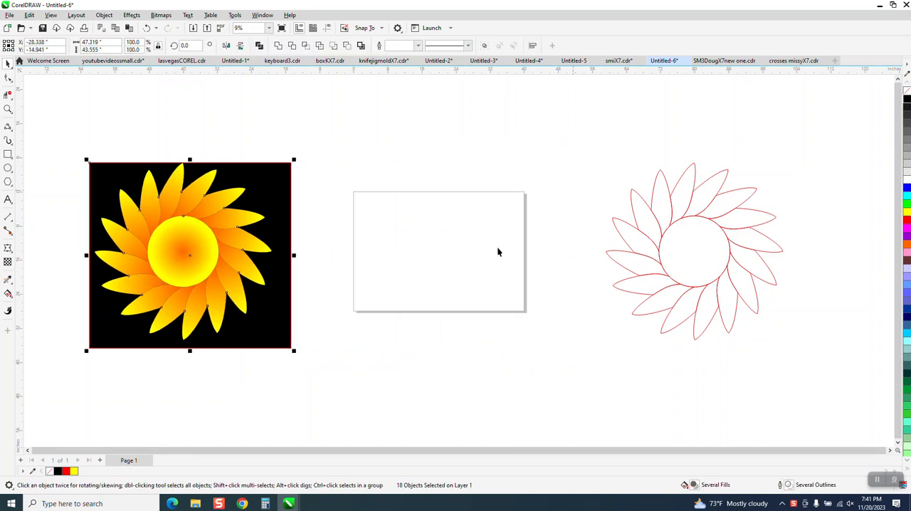
Draw a circle about 12.5 inches wide centred on the page and show the guidelines.
left_click(8, 168)
left_click_drag(469, 223, 410, 280)
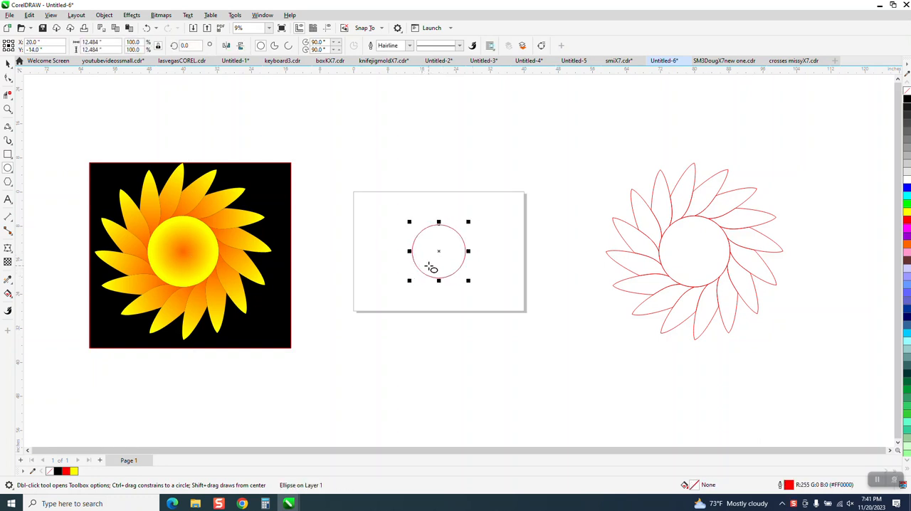
left_click(328, 29)
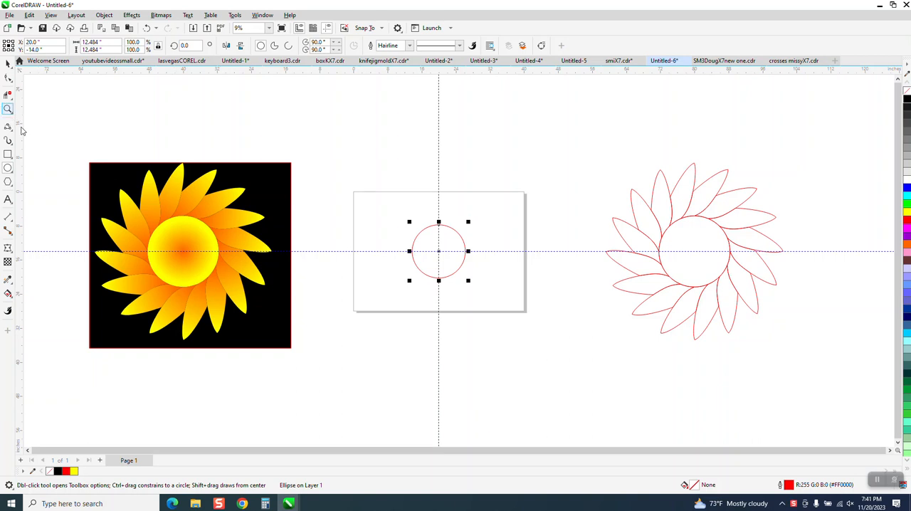
Copy the circle about 8.5 inches to the left along the horizontal guideline so the two circles overlap.
left_click(8, 109)
left_click_drag(351, 201, 534, 302)
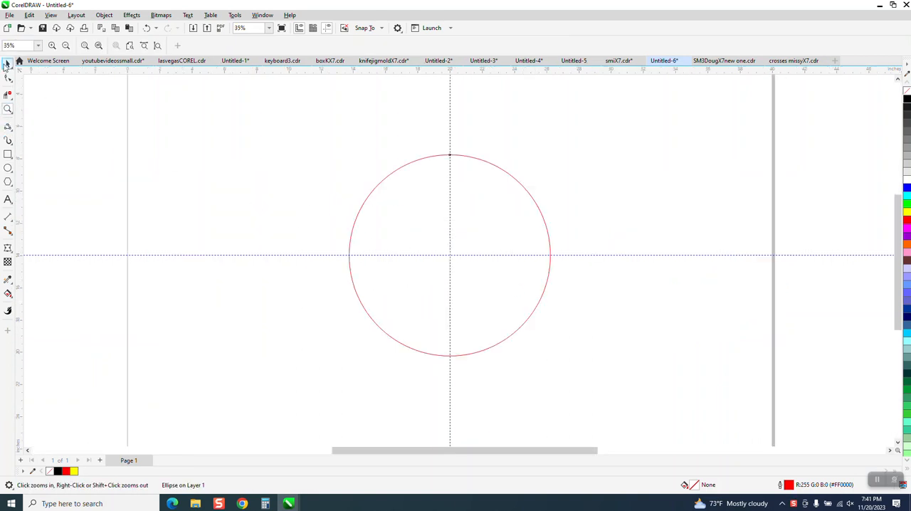
left_click(7, 63)
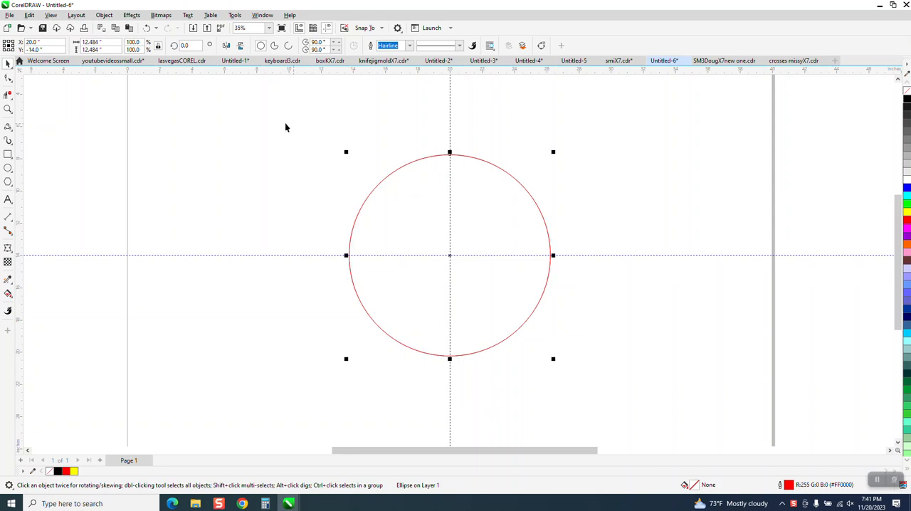
left_click_drag(451, 255, 313, 255)
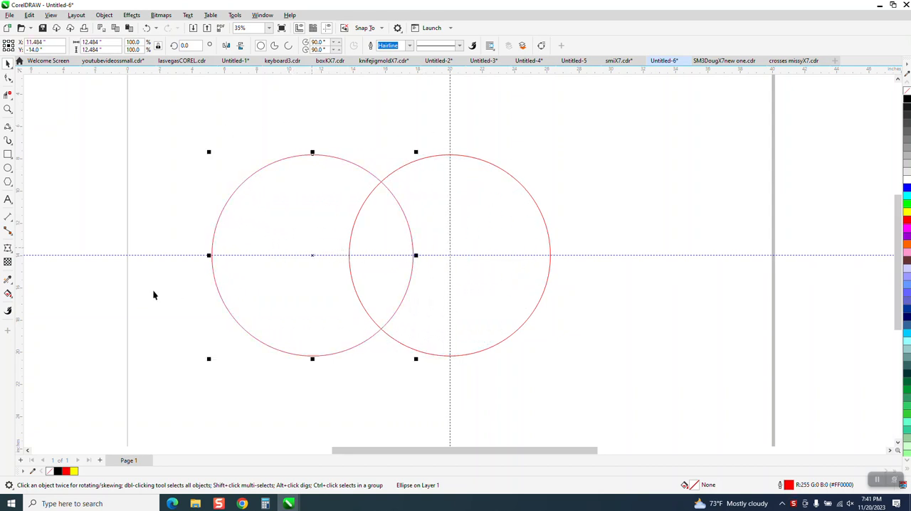
Smart Fill the overlap of the two circles with yellow and move the resulting petal shape 20 inches right.
left_click(7, 294)
left_click(10, 298)
left_click(28, 304)
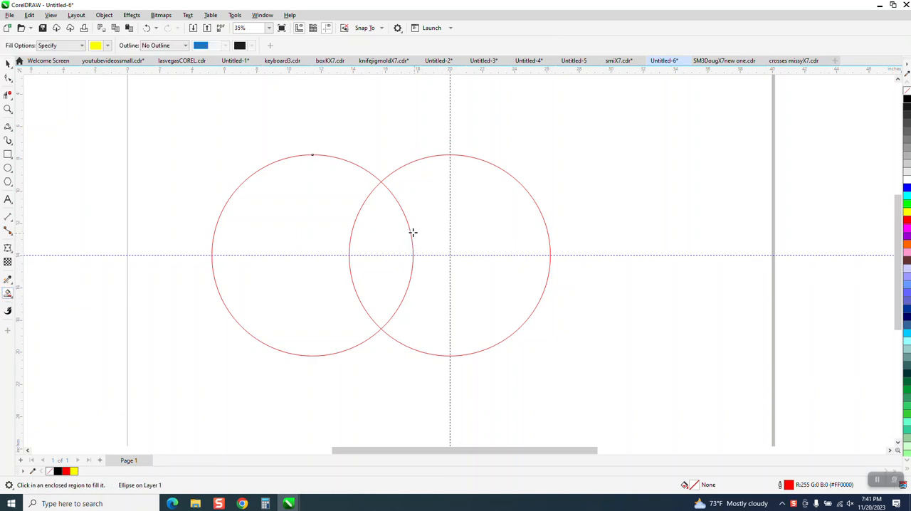
left_click(413, 232)
left_click(8, 63)
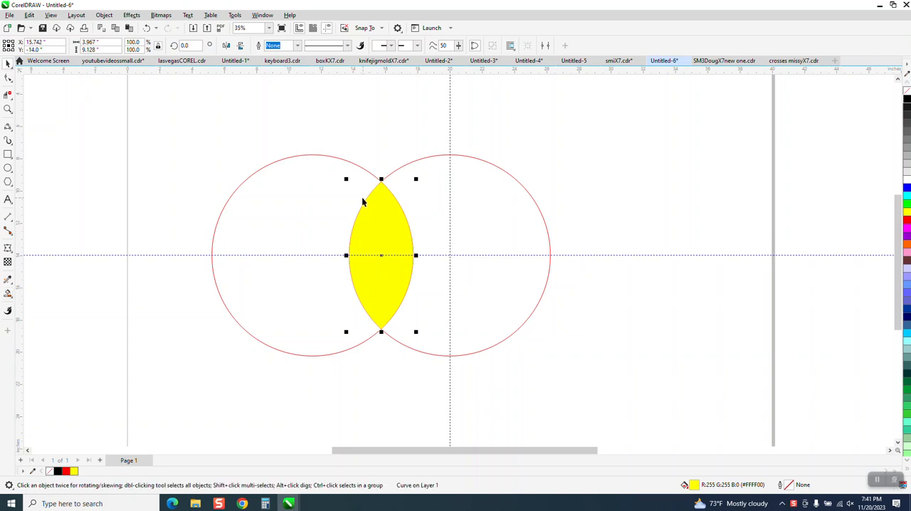
key("Right")
key("Right")
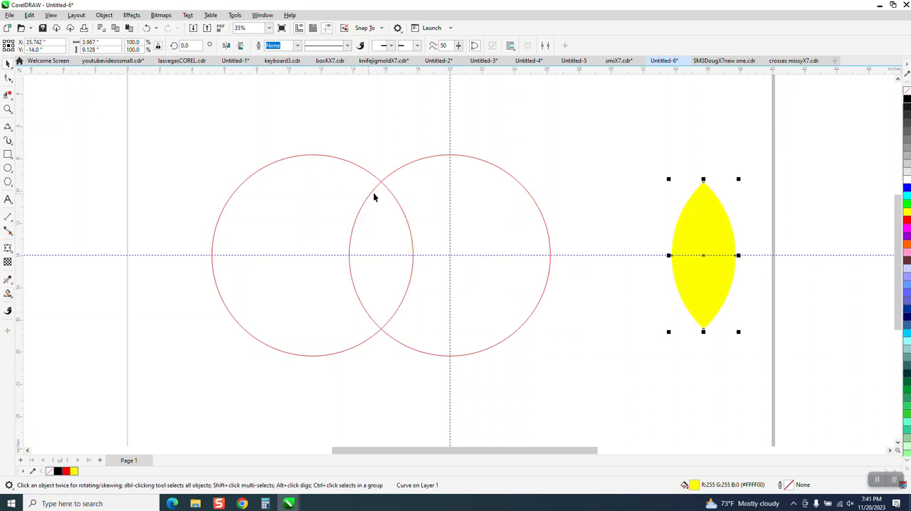
Delete the left circle and give the yellow petal shape no fill with a black hairline outline.
left_click(368, 172)
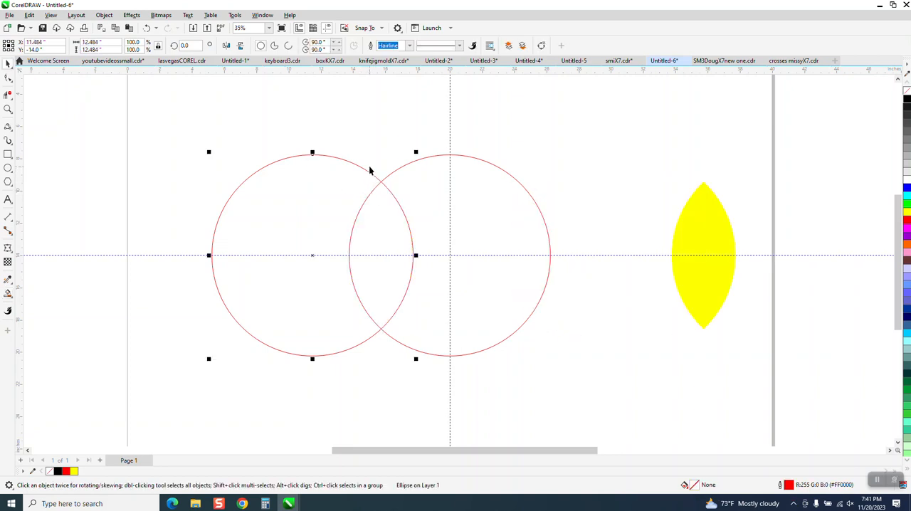
key("Delete")
left_click(710, 248)
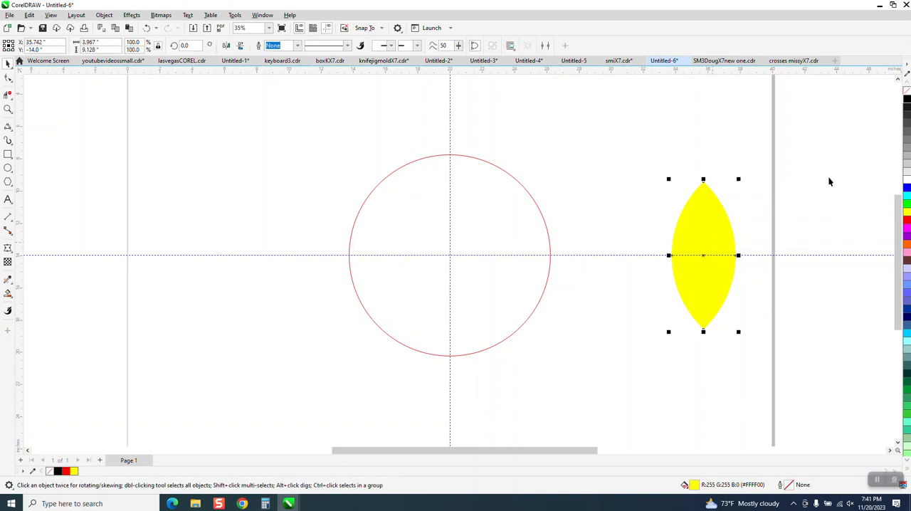
left_click(907, 92)
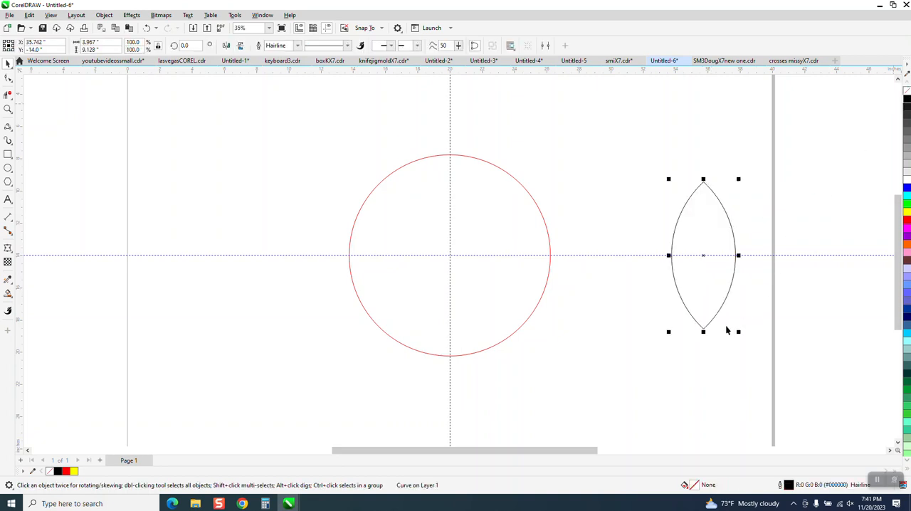
Move the petal so its bottom tip snaps to the circle's left edge on the horizontal guideline.
left_click_drag(704, 326, 349, 255)
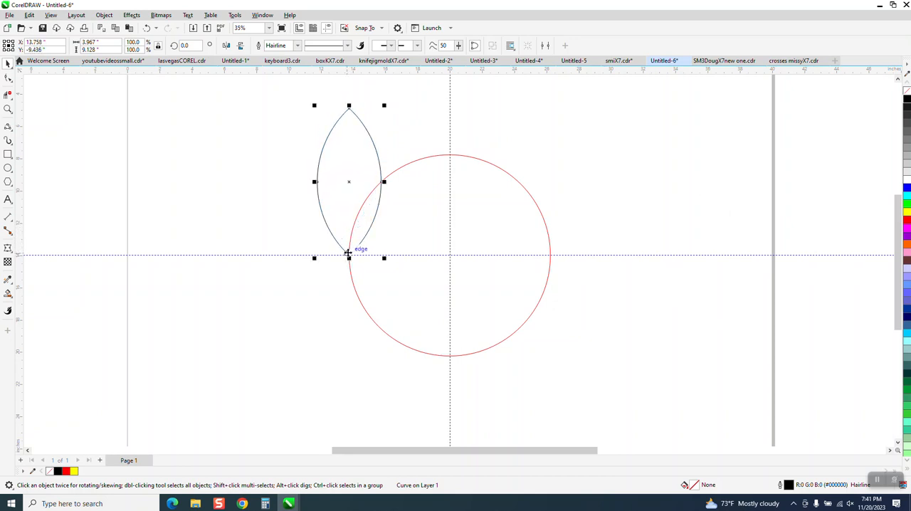
key("z")
left_click_drag(275, 102, 708, 429)
left_click(8, 65)
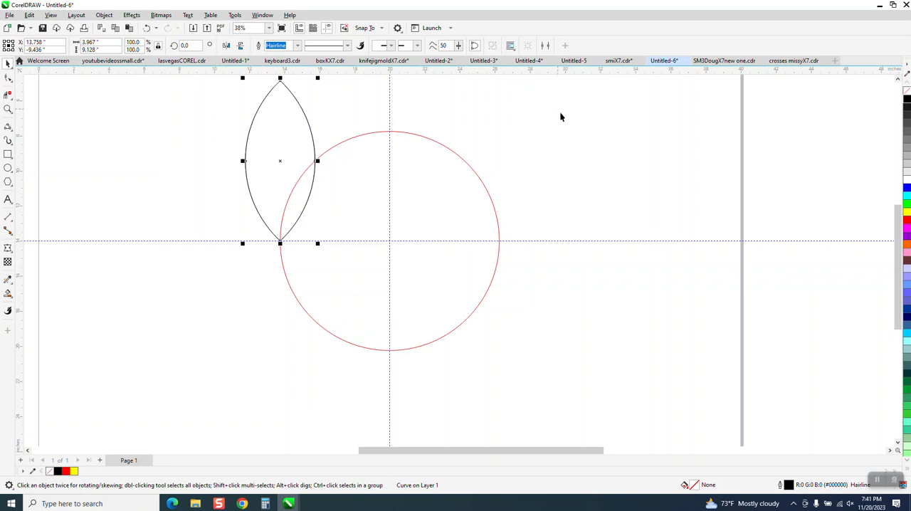
Try a copy of the petal rotated 22.5 degrees about the circle's centre, and delete that copy.
left_click(281, 160)
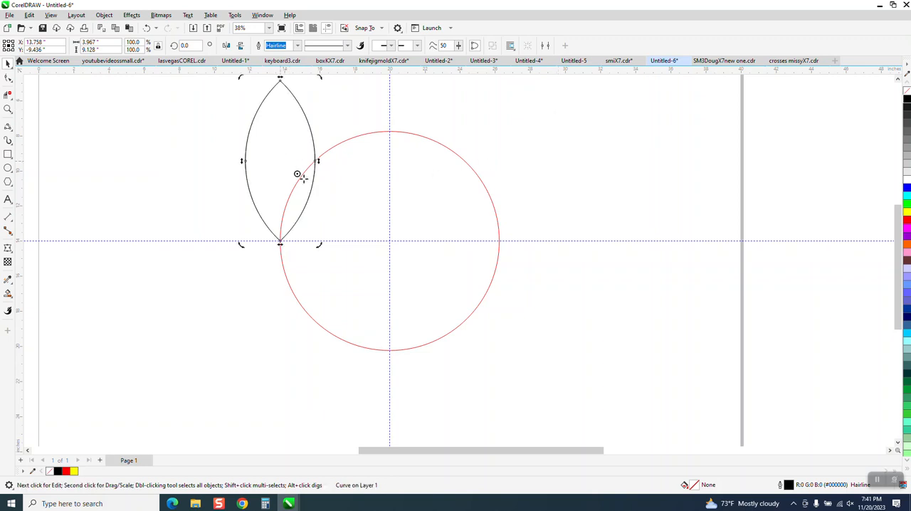
left_click(282, 161)
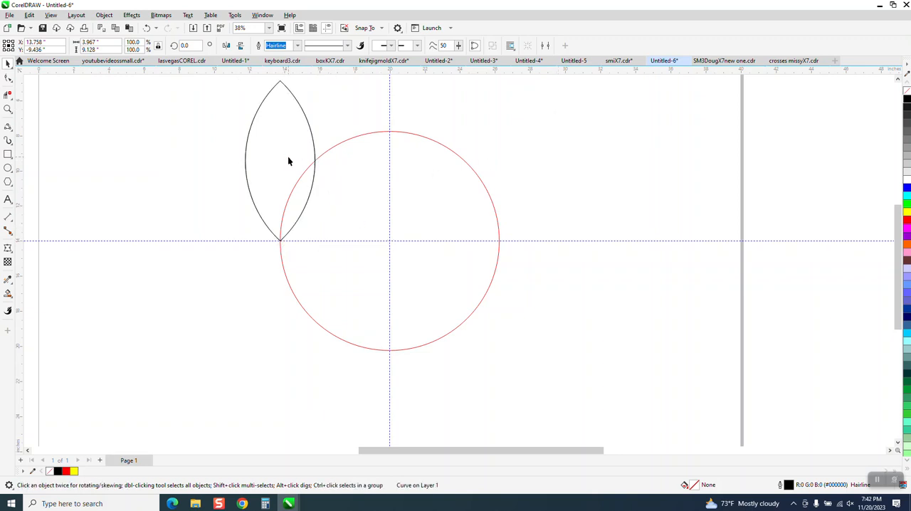
left_click(282, 161)
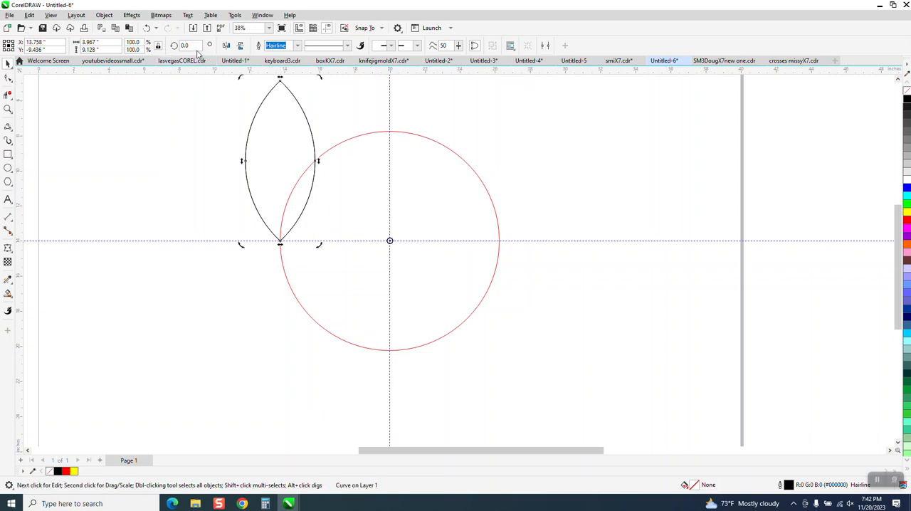
key("Return")
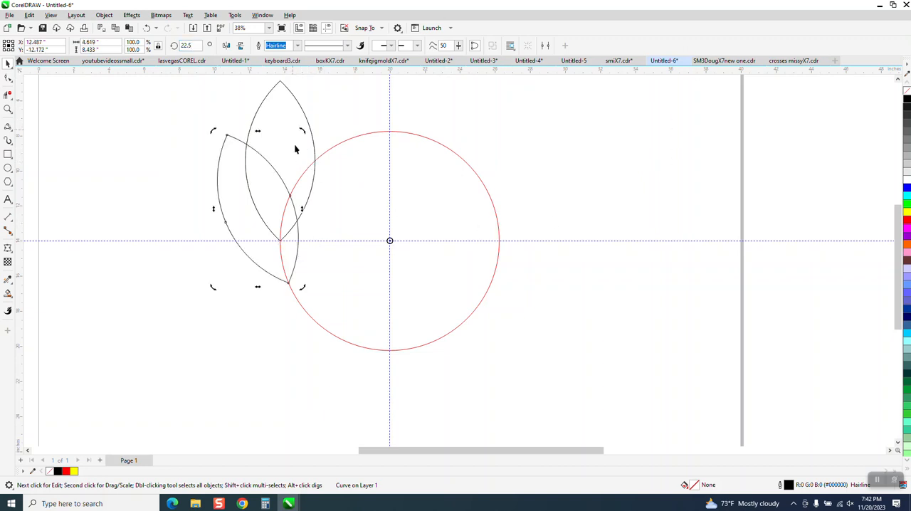
left_click(249, 214)
key("Delete")
left_click(257, 202)
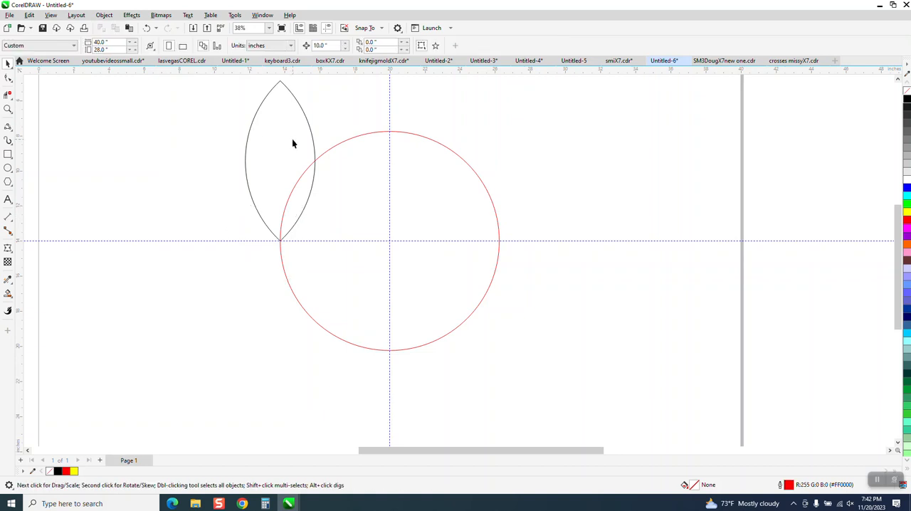
Reshape the petal by raising its top node about 2 inches and curving its upper right side inward.
scroll(233, 165, "down", 1)
left_click(7, 78)
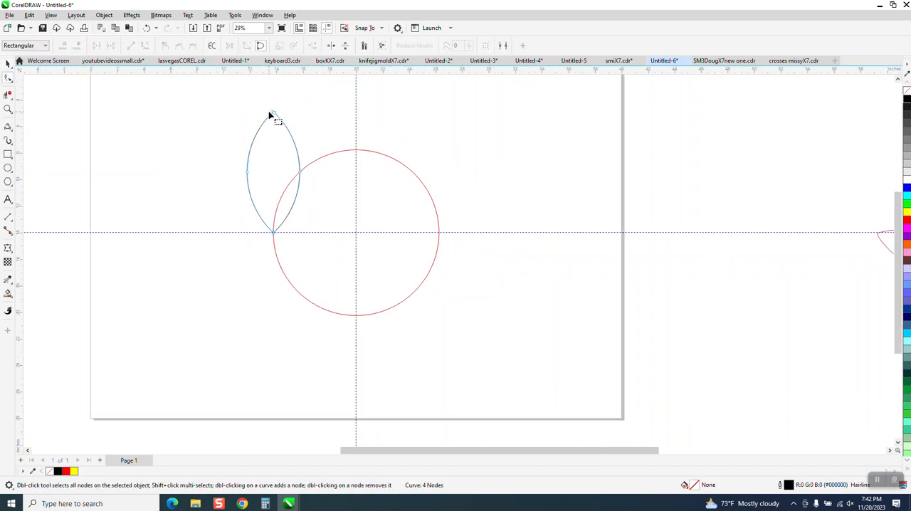
left_click_drag(273, 113, 272, 88)
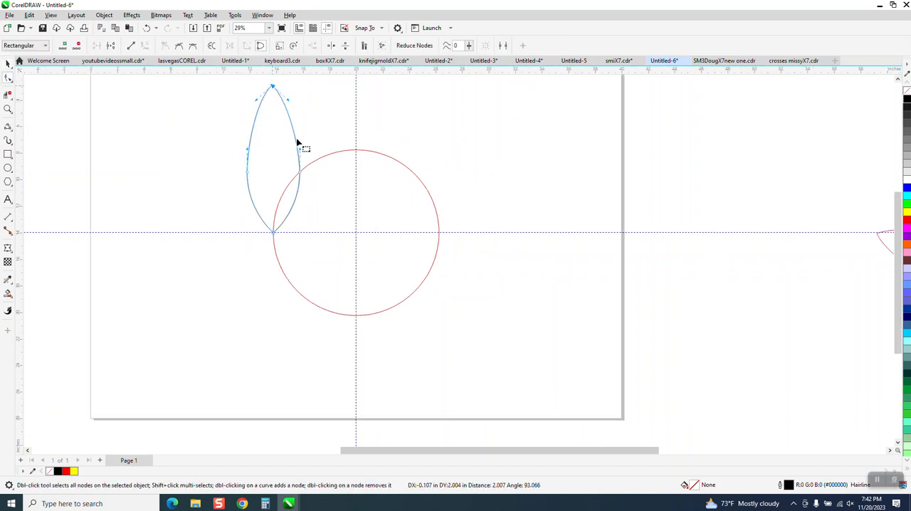
left_click_drag(300, 152, 292, 152)
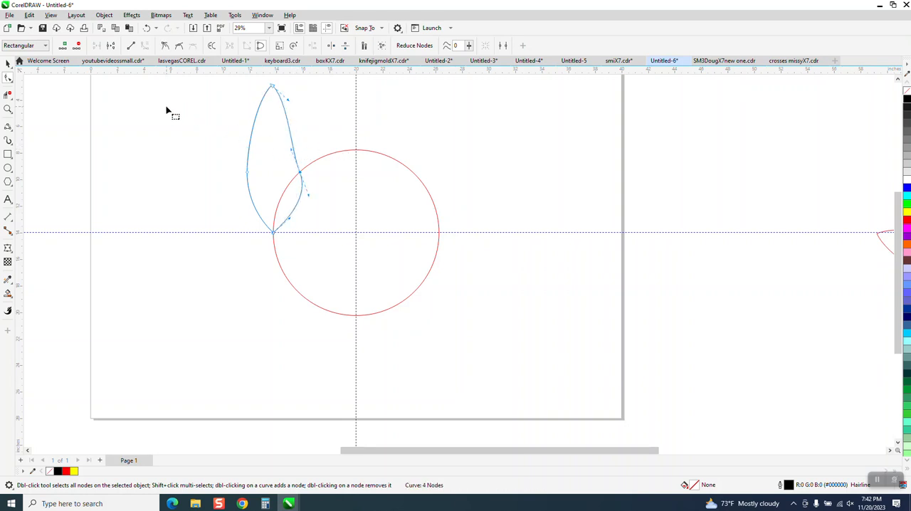
left_click(8, 63)
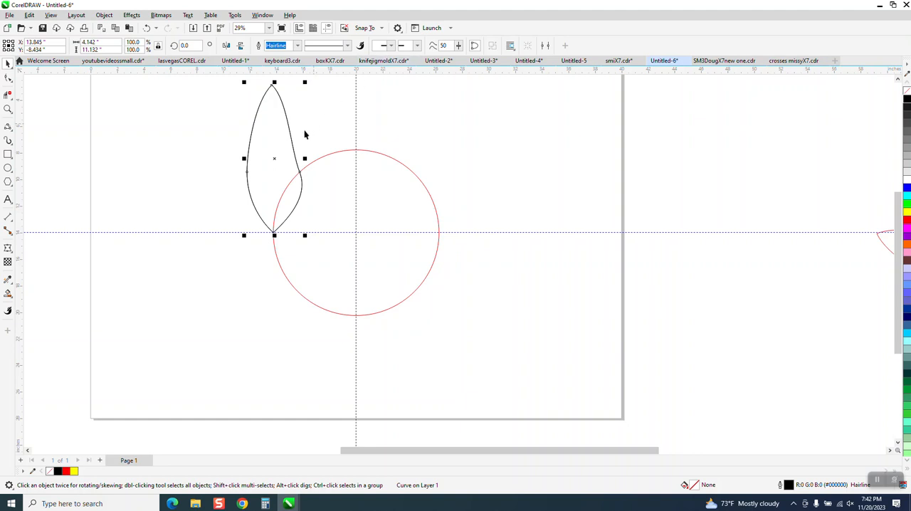
Set the reshaped petal's rotation centre on the circle's centre and make a copy rotated 22.5 degrees.
left_click(276, 158)
left_click_drag(352, 229, 355, 231)
left_click(267, 158)
left_click(275, 159)
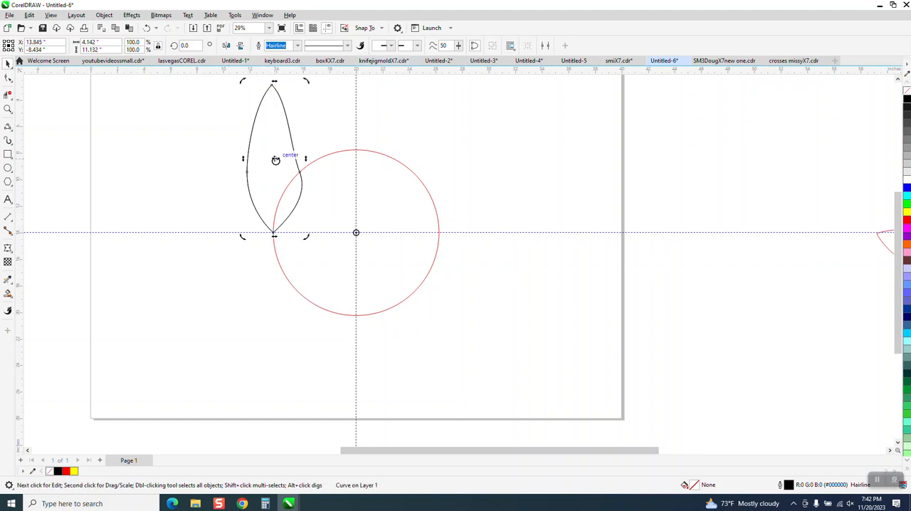
left_click(185, 46)
key("Return")
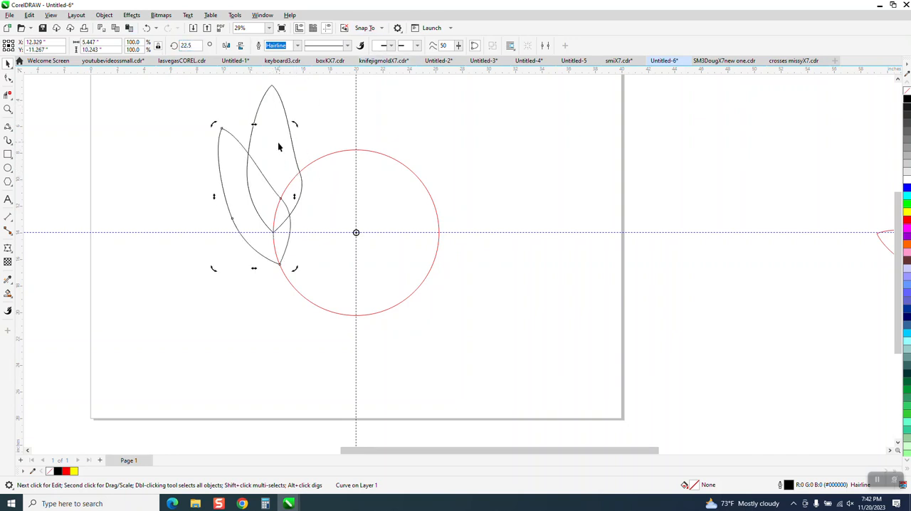
Smart Fill the upright petal's area outside the rotated petal and circle with yellow, and move it 20 inches right.
left_click(9, 294)
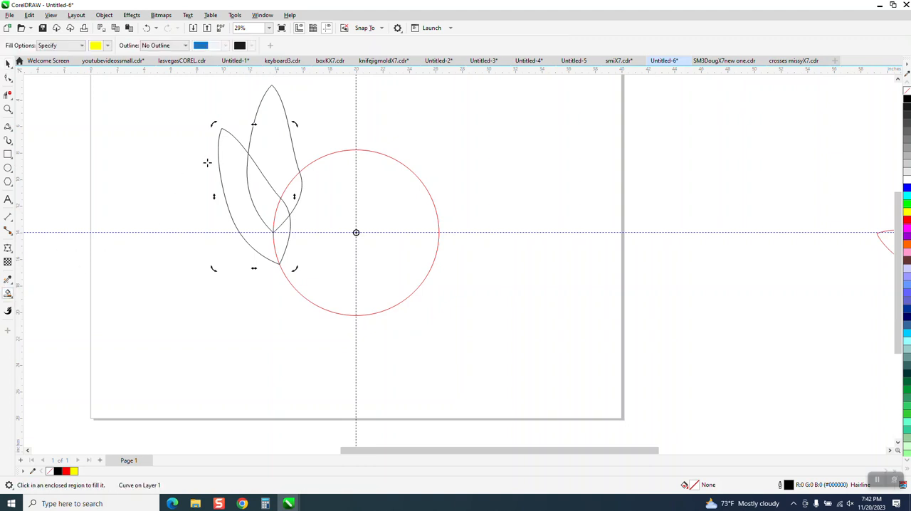
left_click(265, 149)
key("Right")
key("Right")
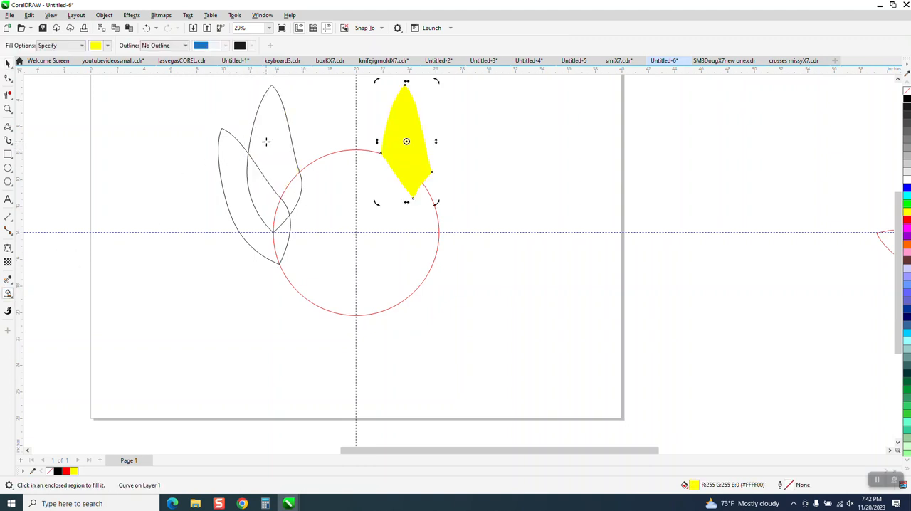
Move both petal outlines 20 inches left, off the circle, and return the yellow petal 20 inches left to the circle's edge.
left_click(8, 62)
left_click_drag(187, 85, 226, 189)
left_click_drag(322, 269, 326, 271)
key("Left")
key("Left")
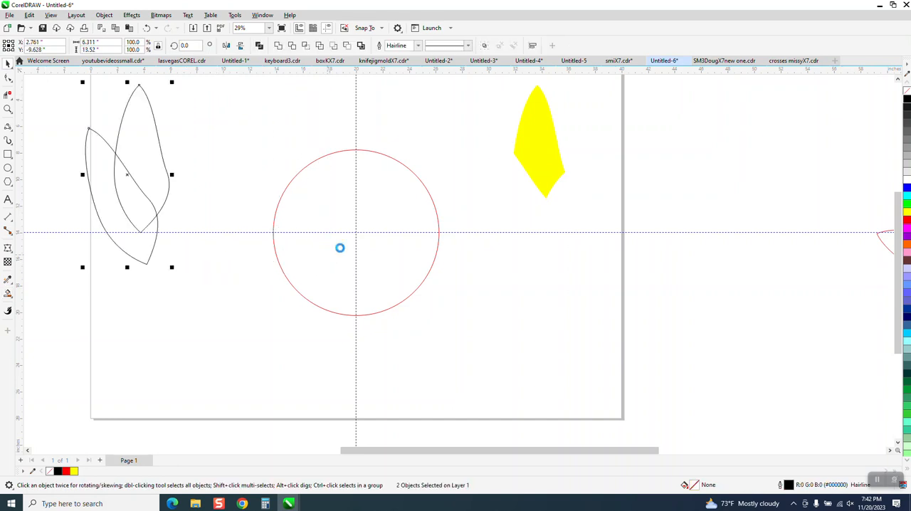
left_click(557, 166)
key("Left")
key("Left")
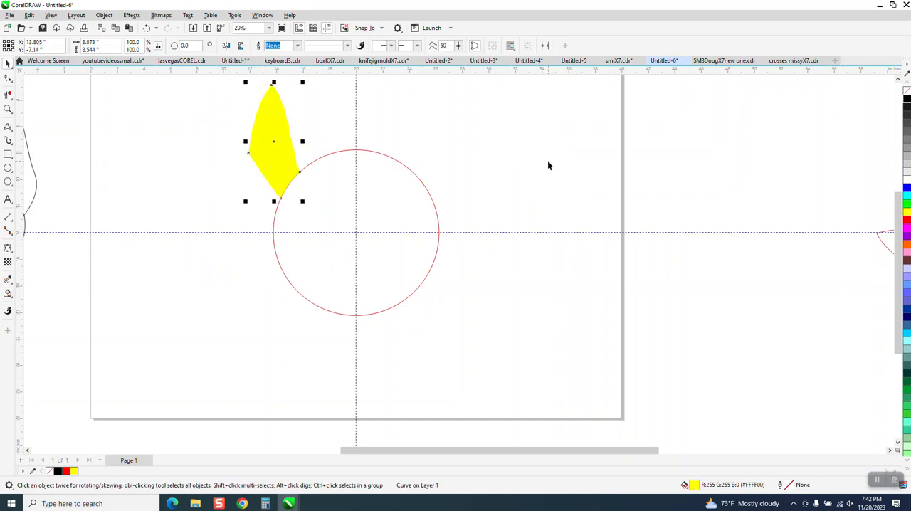
Apply a fountain fill to the petal from orange at its base to yellow at its tip, with the midpoint shifted toward the base.
left_click(8, 294)
left_click(44, 294)
left_click_drag(280, 181, 268, 90)
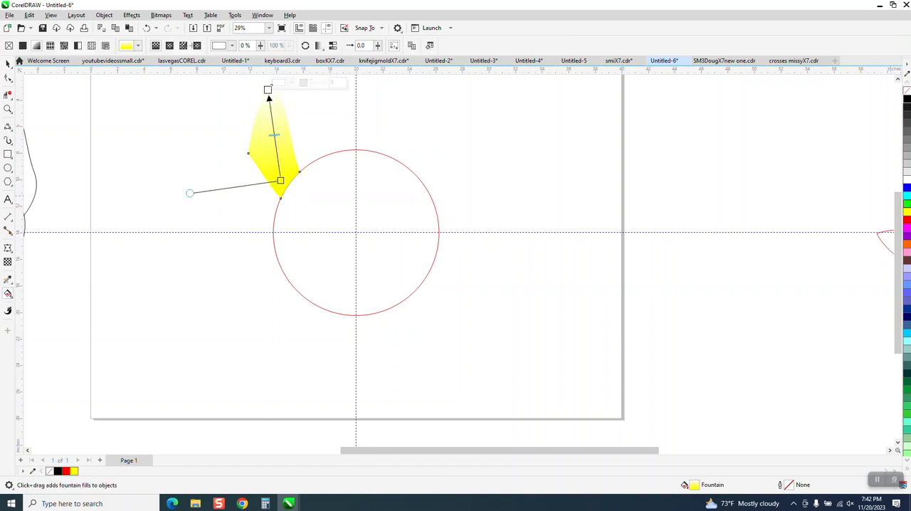
left_click_drag(907, 212, 268, 91)
left_click_drag(909, 250, 282, 183)
left_click_drag(276, 134, 278, 162)
left_click(7, 63)
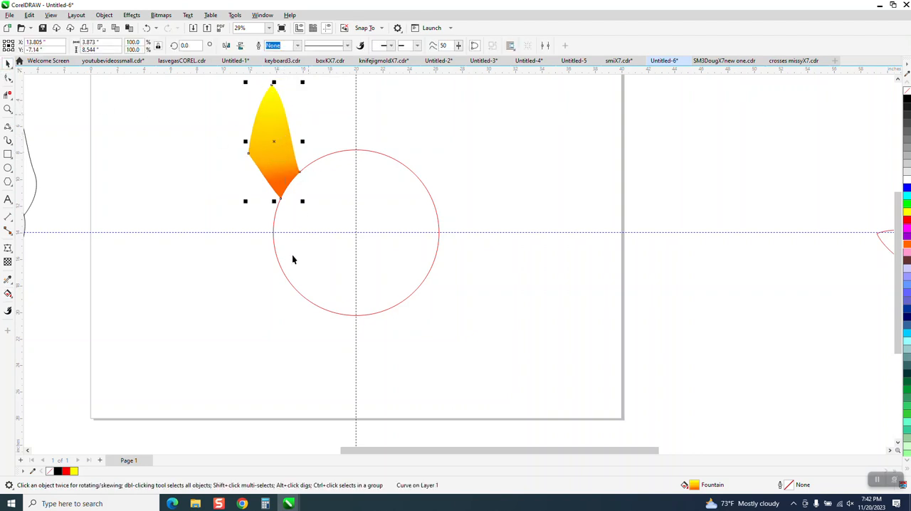
Set the gradient petal's rotation centre on the circle's centre and make a copy rotated 22.5 degrees.
scroll(293, 259, "down", 2)
left_click(303, 180)
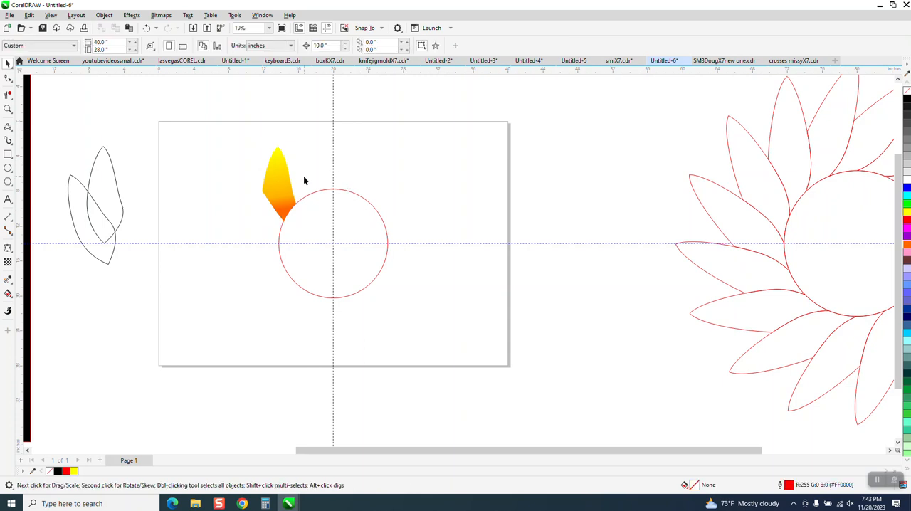
left_click(284, 181)
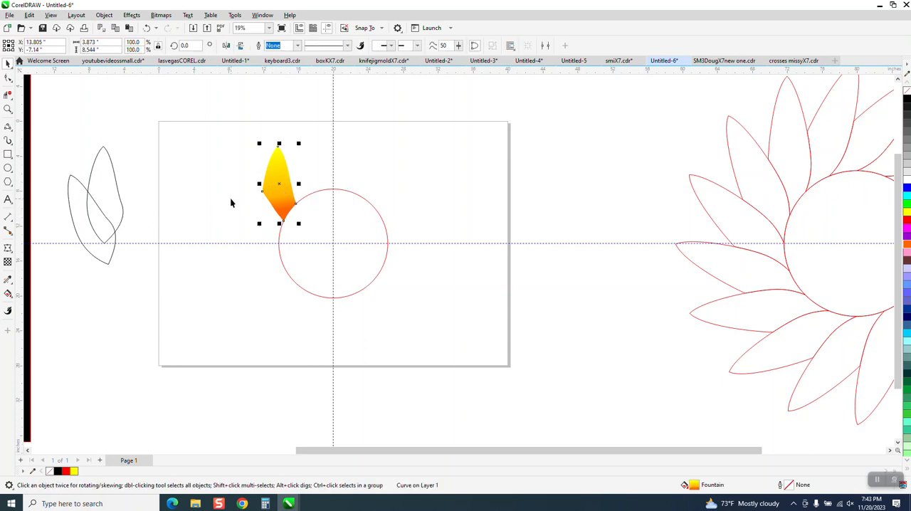
left_click(280, 184)
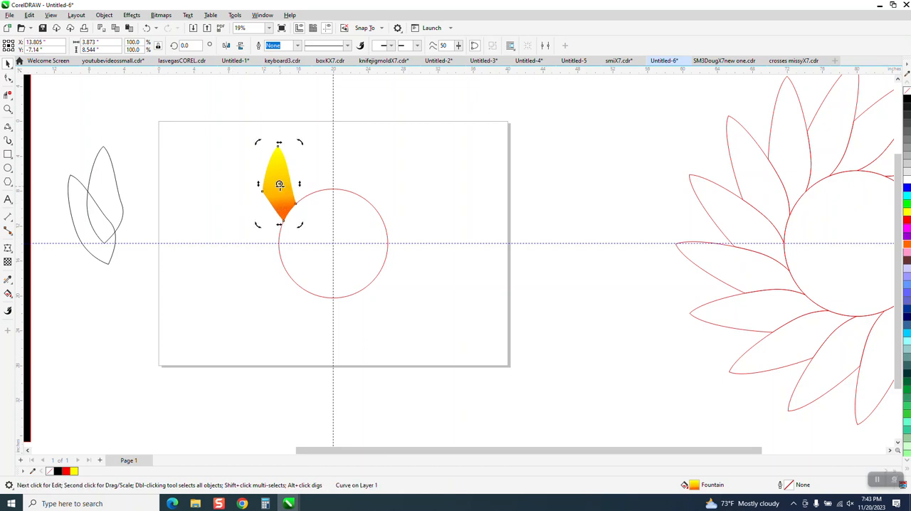
left_click(280, 183)
left_click(282, 184)
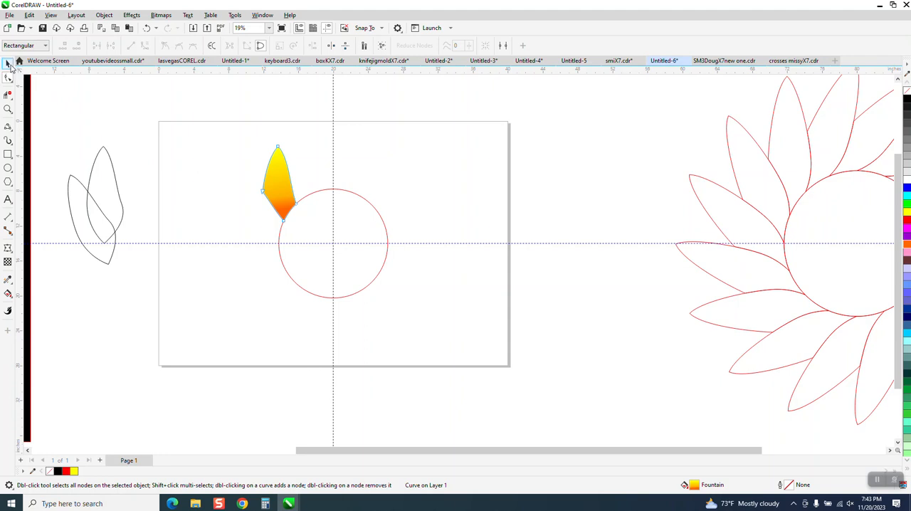
left_click(9, 64)
left_click(280, 183)
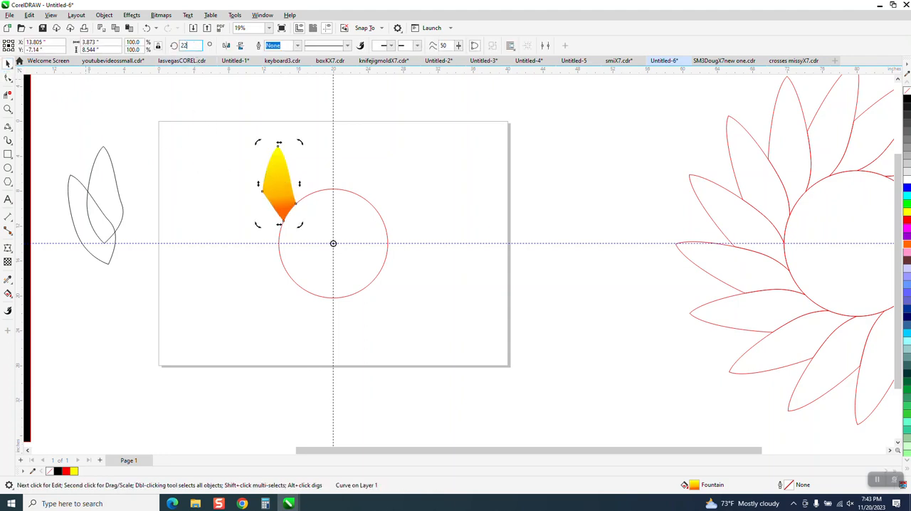
key("Return")
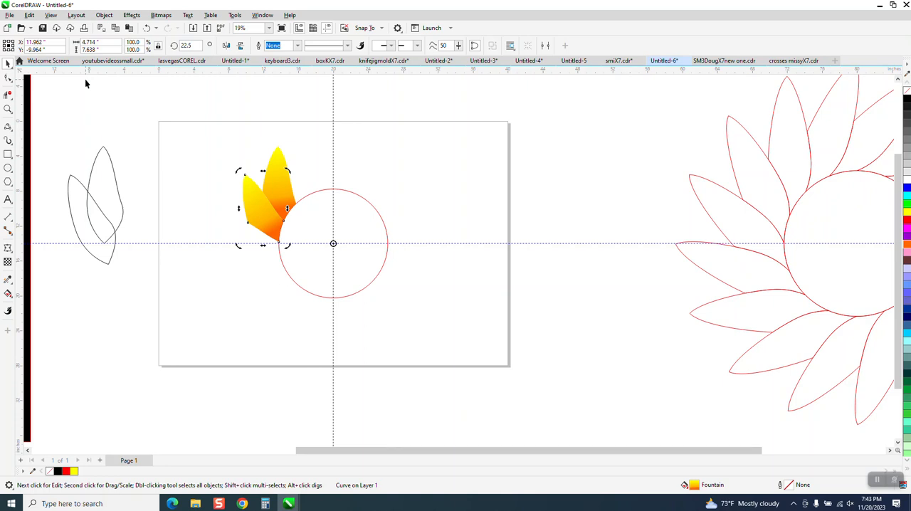
Repeat the 22.5-degree rotated petal copy around the circle until the ring of petals is complete.
left_click(192, 45)
key("Return")
key("Return")
key("Return")
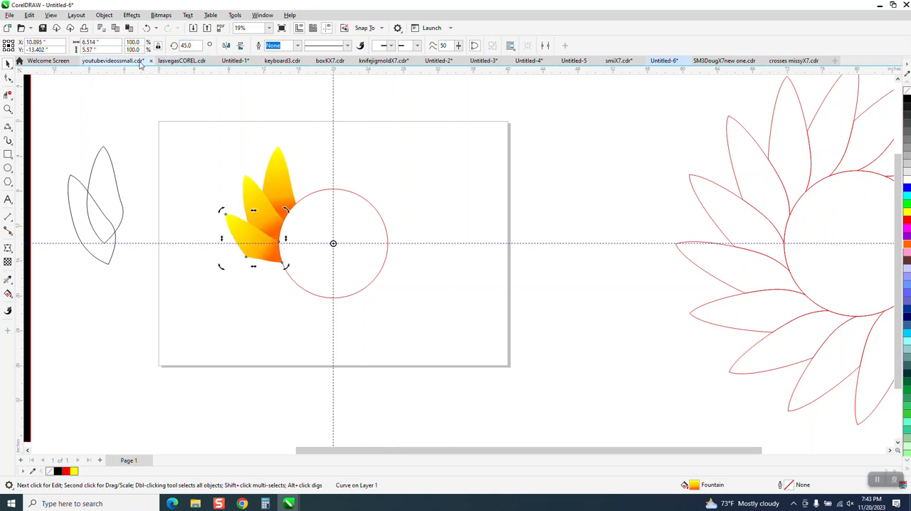
key("Return")
key("Return")
key("Return")
key("Return")
key("Return")
key("Return")
key("Return")
key("Return")
key("Return")
key("Return")
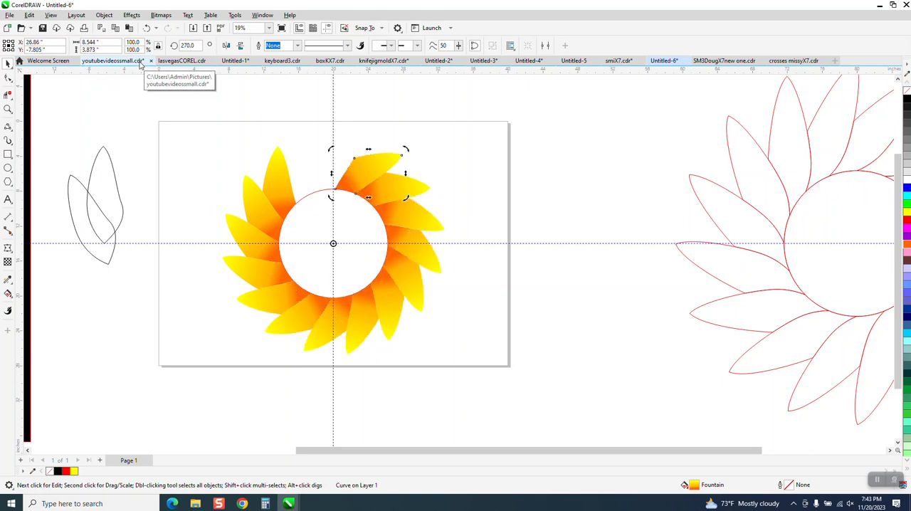
key("Return")
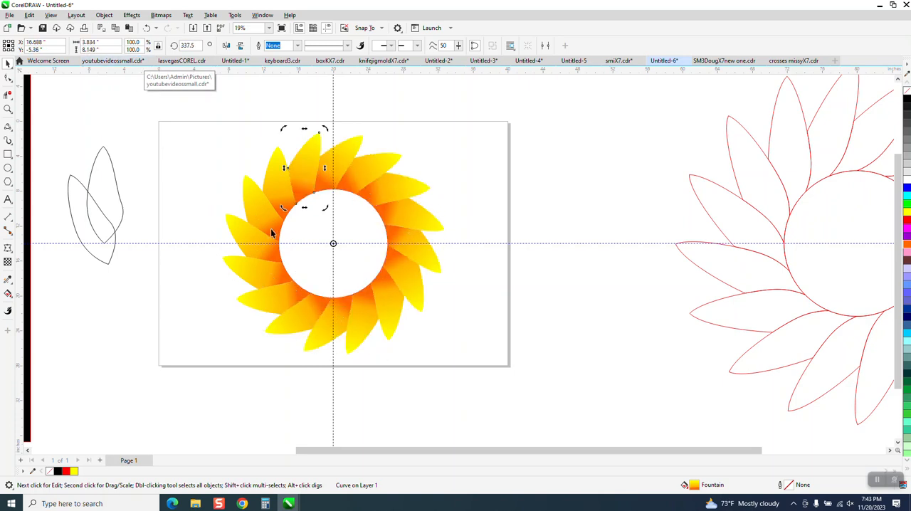
Review the finished petal ring, and undo all the rotated copies and the original petal's orange gradient.
left_click(8, 109)
left_click_drag(223, 147, 605, 429)
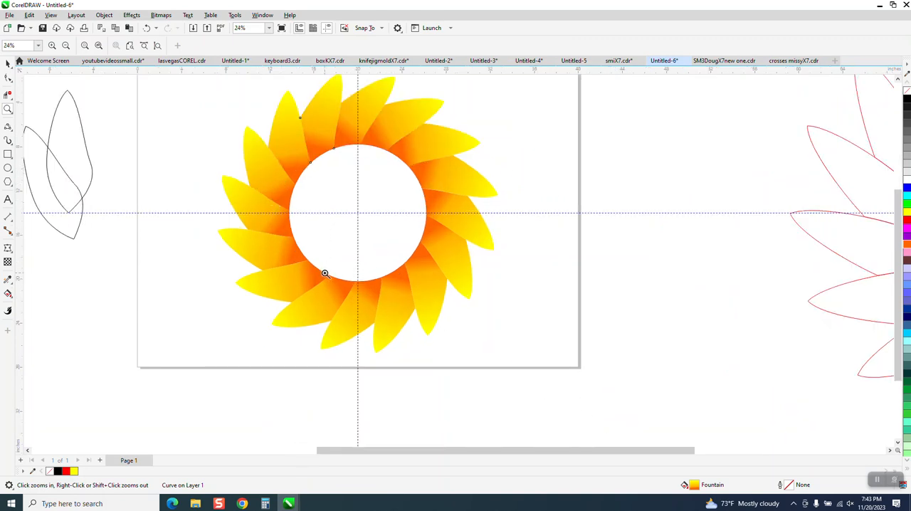
scroll(319, 269, "down", 2)
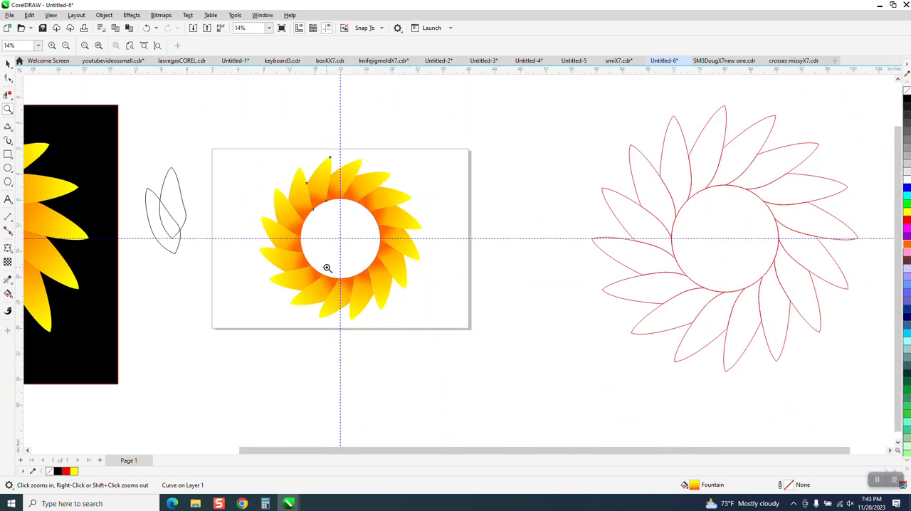
scroll(466, 265, "down", 1)
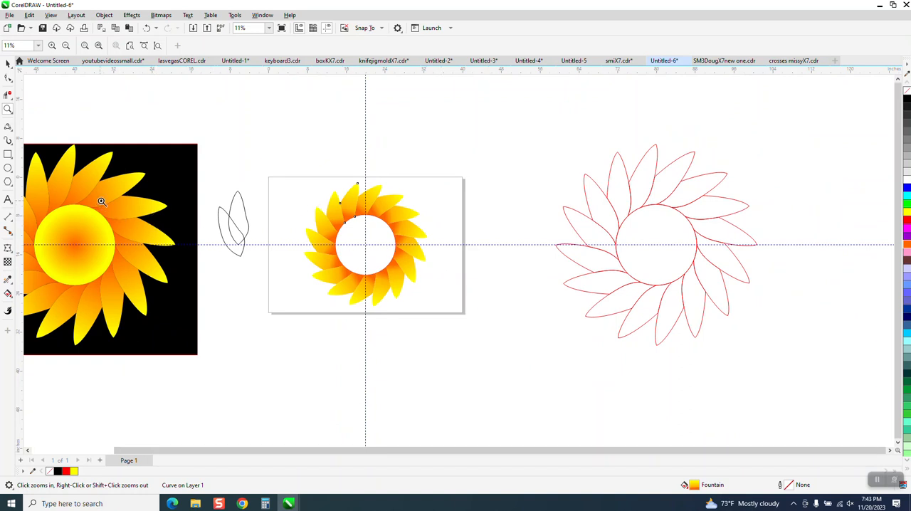
left_click(146, 28)
left_click(145, 28)
left_click(145, 29)
left_click(145, 28)
left_click(142, 28)
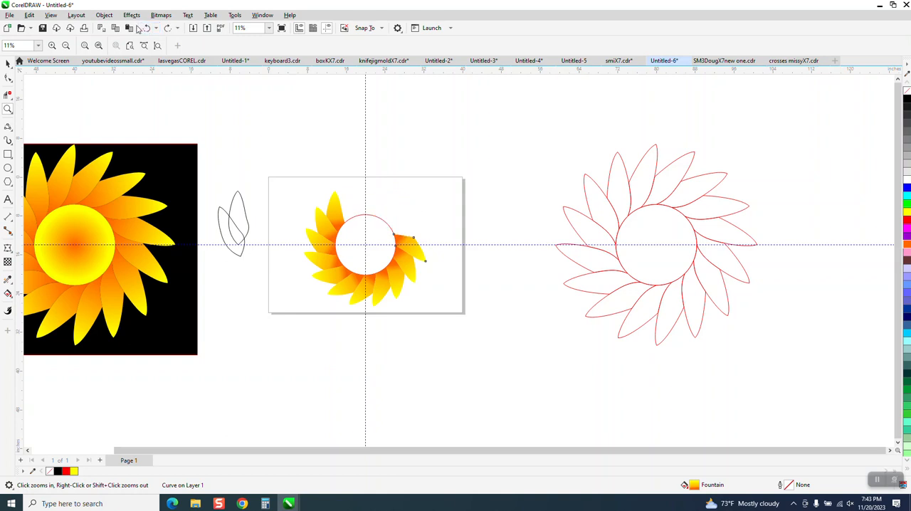
left_click(145, 28)
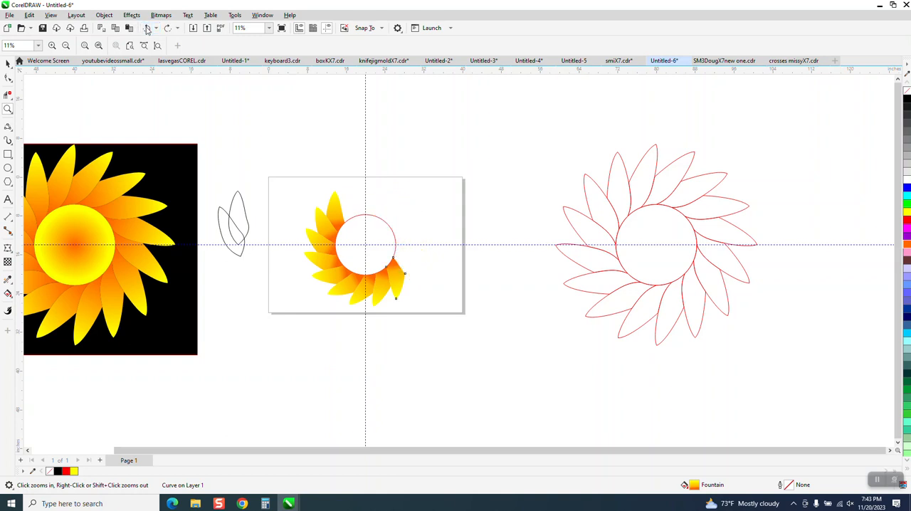
left_click(146, 29)
left_click(146, 29)
left_click(146, 28)
left_click(147, 28)
left_click(147, 29)
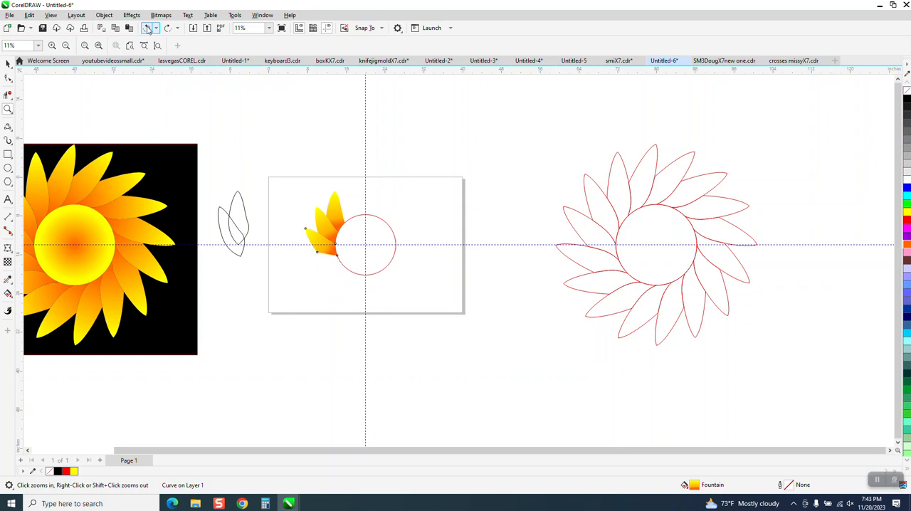
left_click(148, 28)
left_click(147, 28)
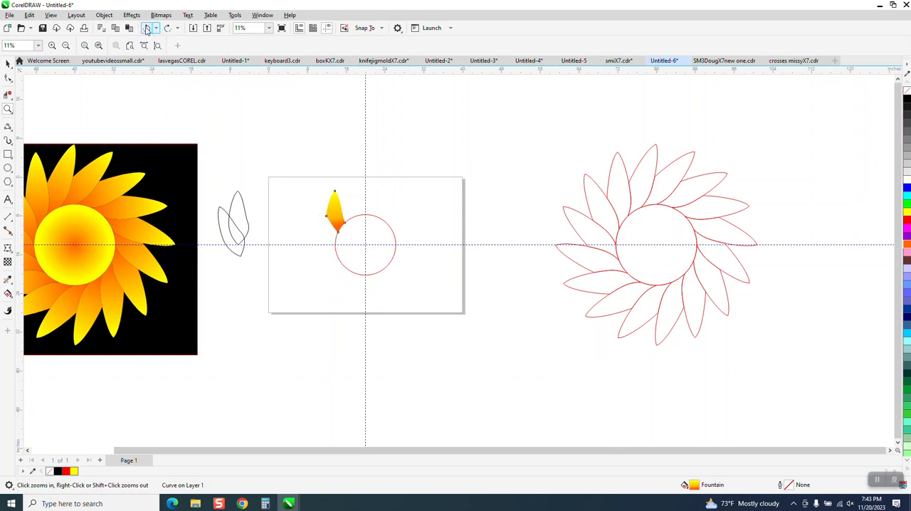
left_click(147, 29)
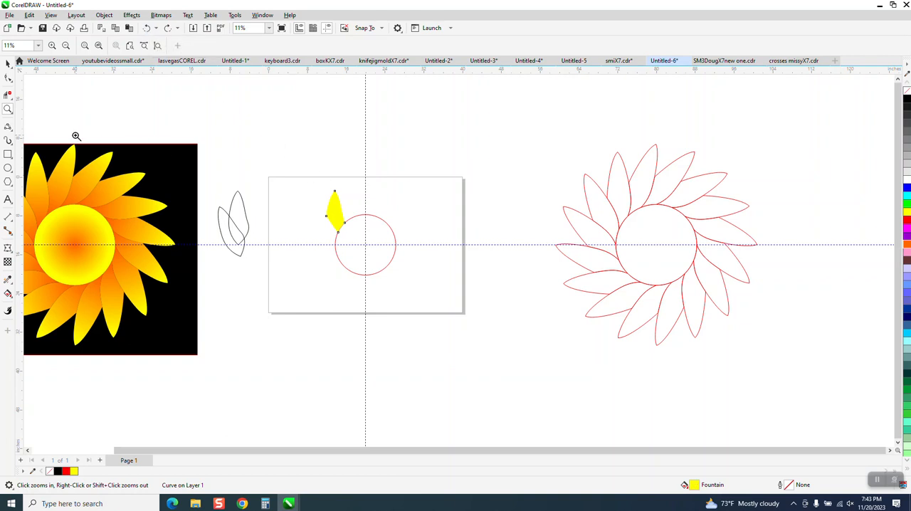
Lengthen the yellow petal to about 12.2 inches tall by moving its tip node above the page's upper edge.
left_click(9, 110)
left_click(351, 241)
left_click(8, 78)
left_click_drag(347, 147, 335, 94)
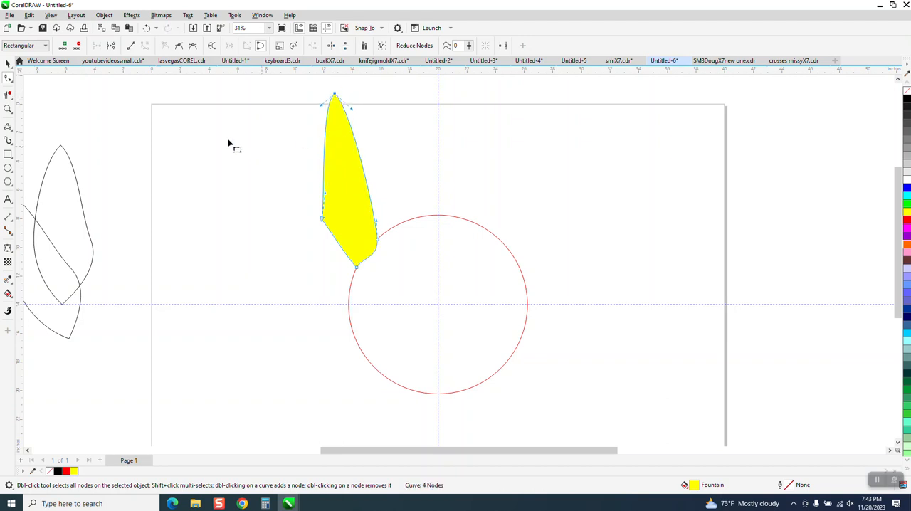
Replace the petal's yellow fill with a black hairline outline, and bulge the left side of its tip outward.
left_click(908, 94)
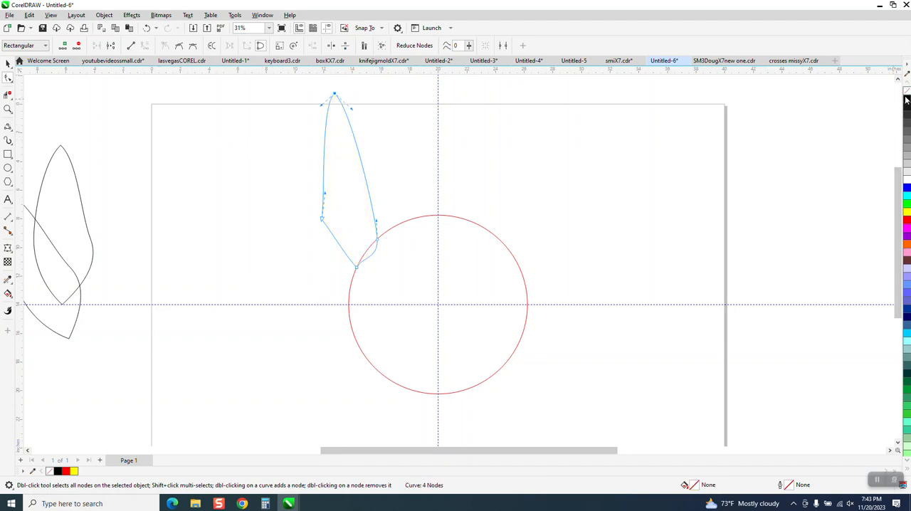
right_click(908, 101)
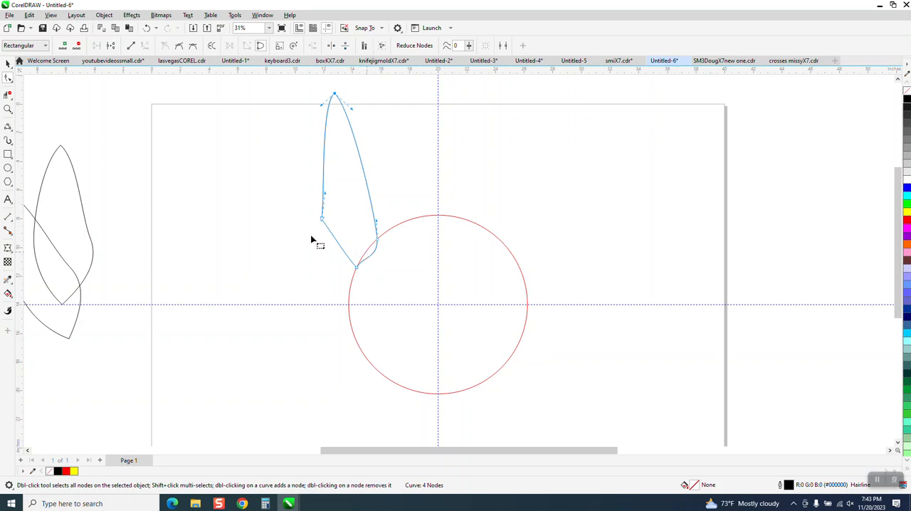
left_click_drag(322, 108, 307, 90)
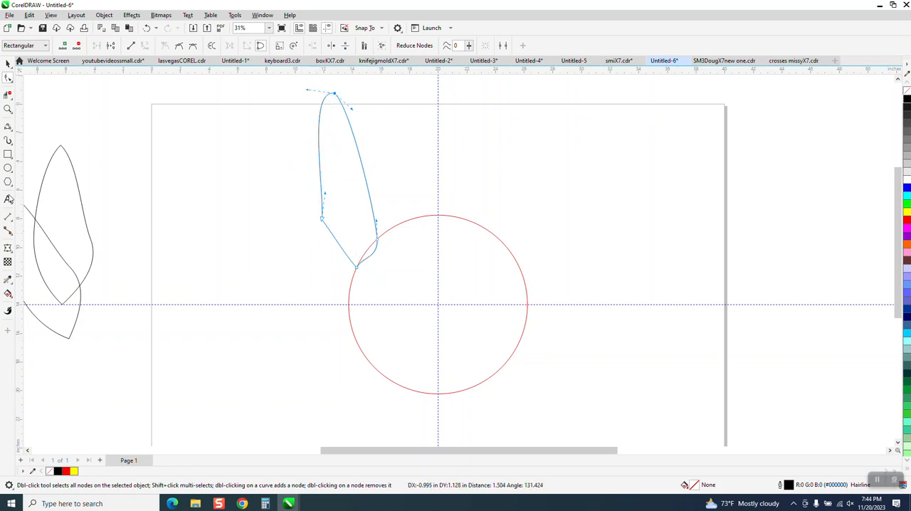
key("space")
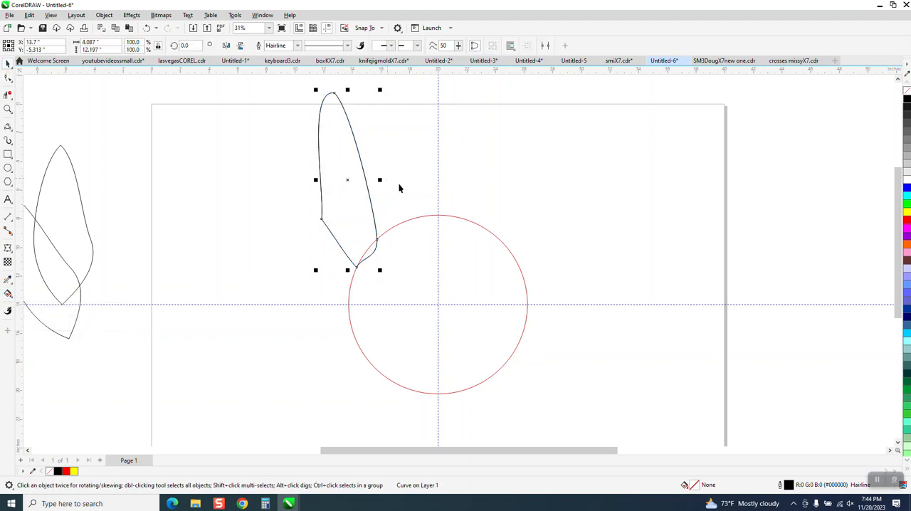
Place the long petal outline's rotation centre on the circle's centre and make a copy rotated 22.5 degrees.
left_click(347, 179)
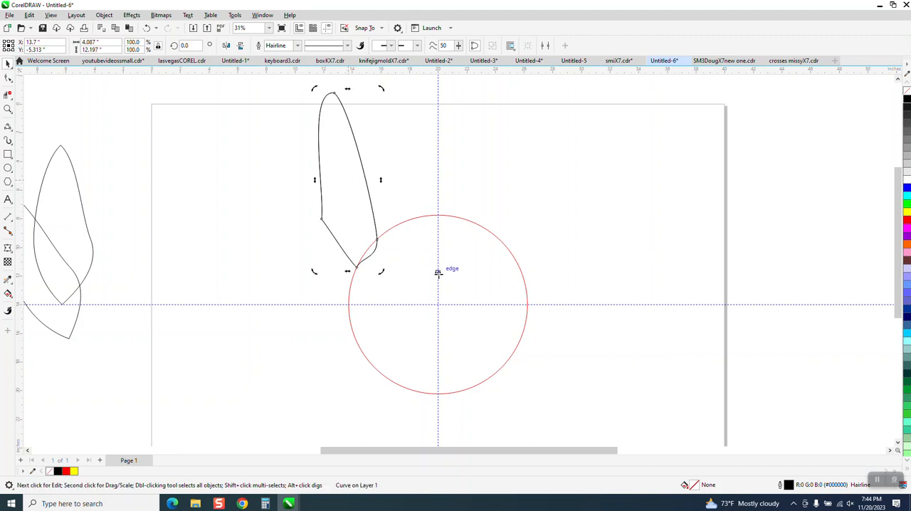
left_click(359, 197)
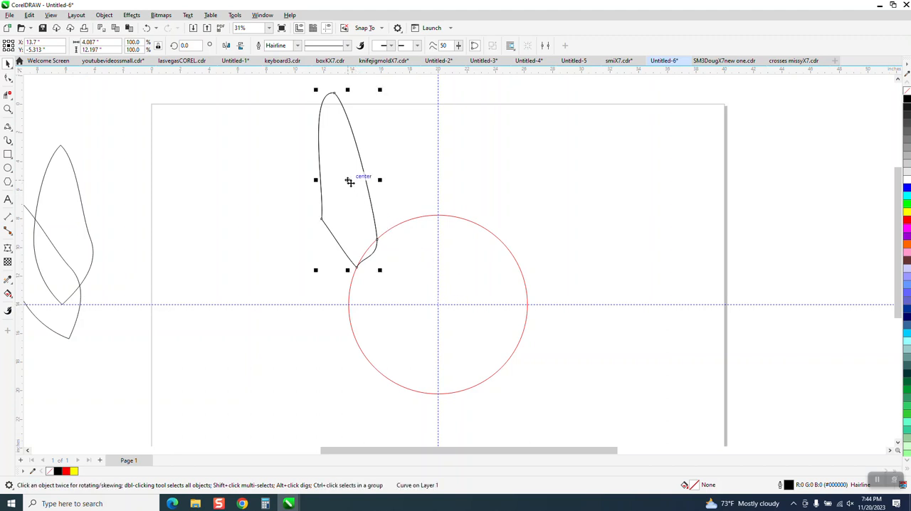
left_click(348, 180)
left_click(187, 46)
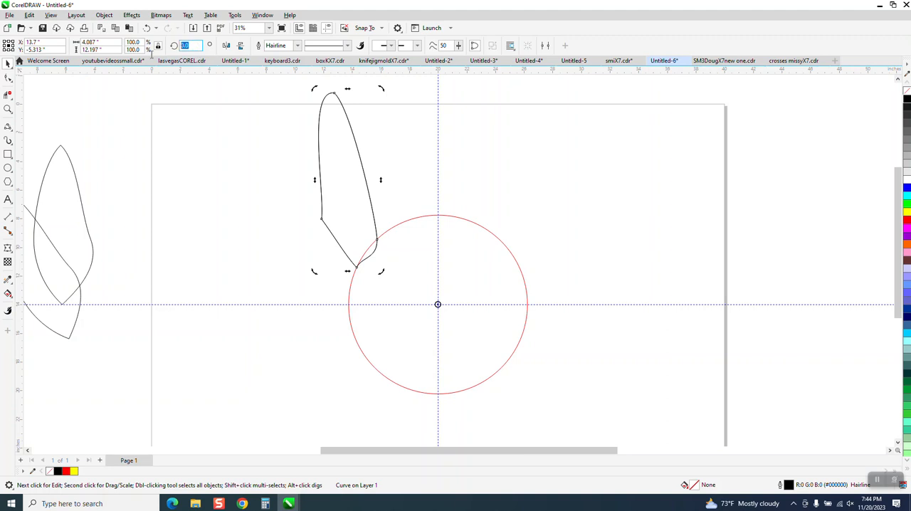
key("Return")
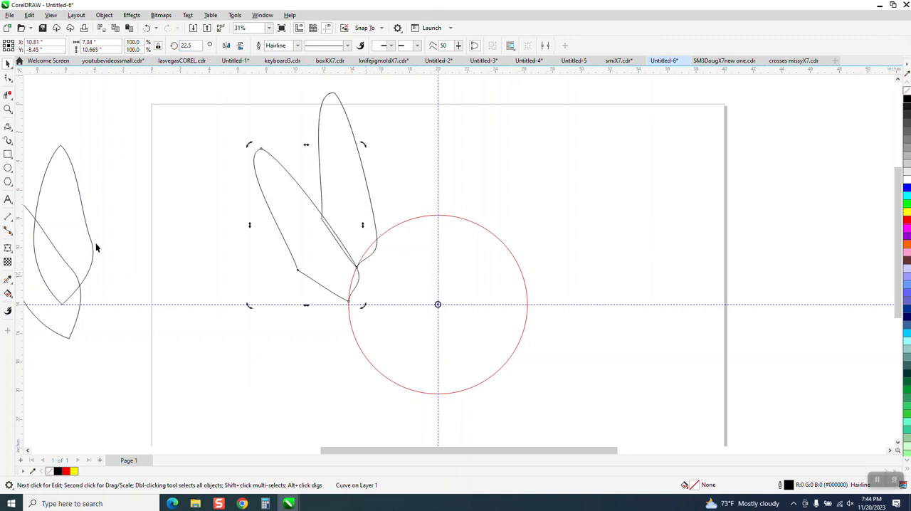
Smart Fill the long upright petal's area outside its rotated copy and the circle with yellow, and move it 20 inches right.
left_click(9, 293)
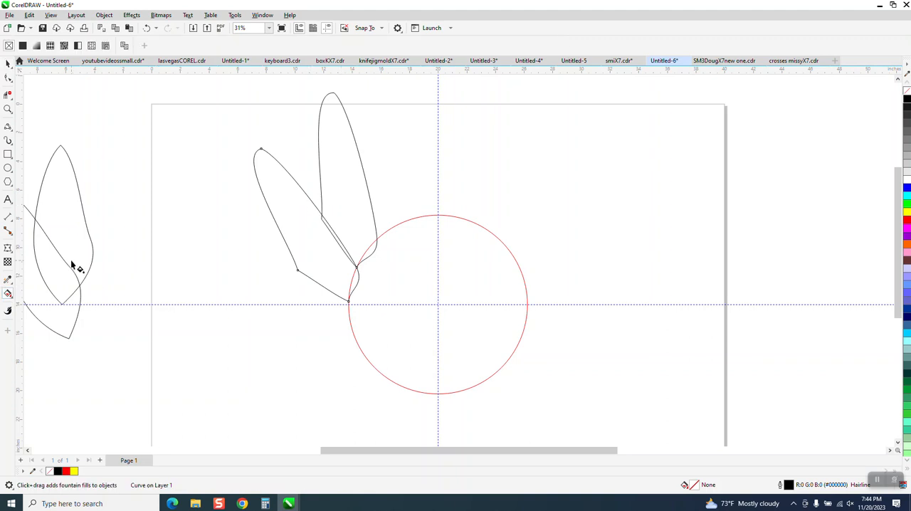
left_click(40, 304)
left_click(355, 196)
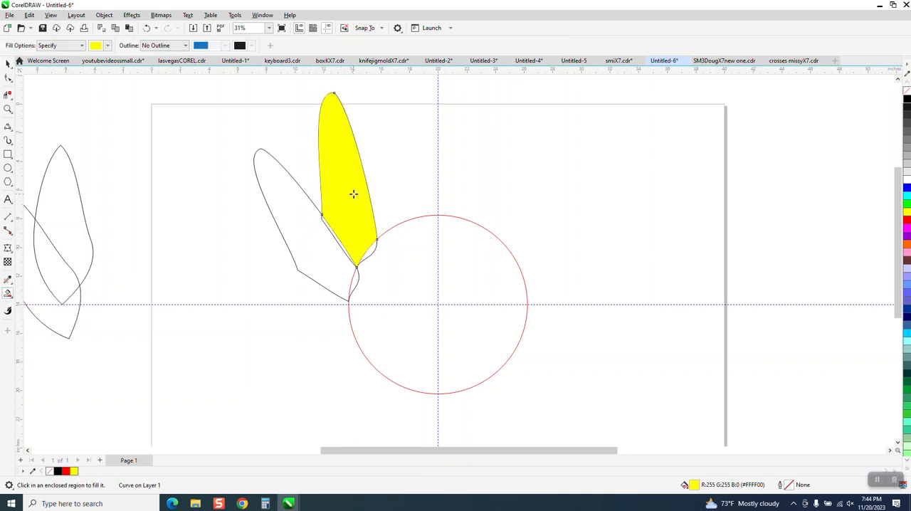
key("shift+Right")
key("shift+Right")
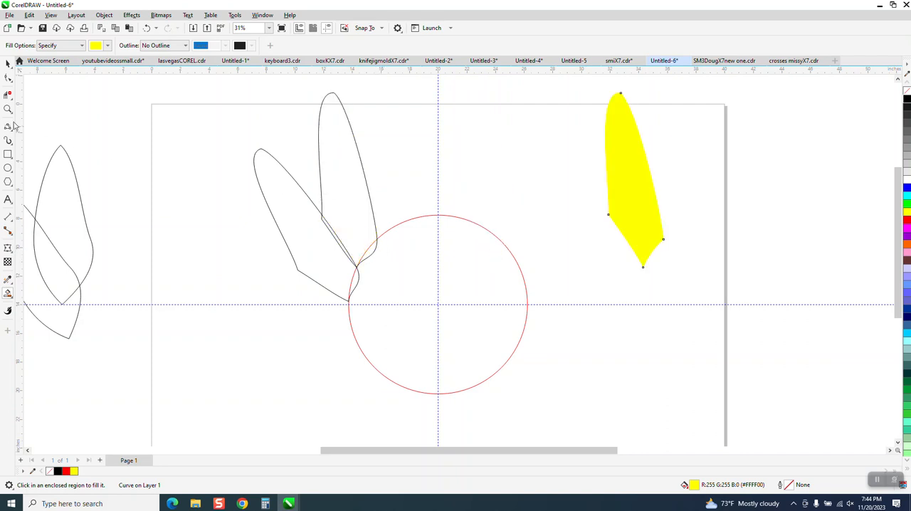
Move both long petal outlines 40 inches right, off the circle, and return the yellow petal 20 inches left to the circle's edge.
key("space")
left_click_drag(238, 85, 423, 336)
key("shift+Right")
key("shift+Right")
key("shift+Right")
key("shift+Right")
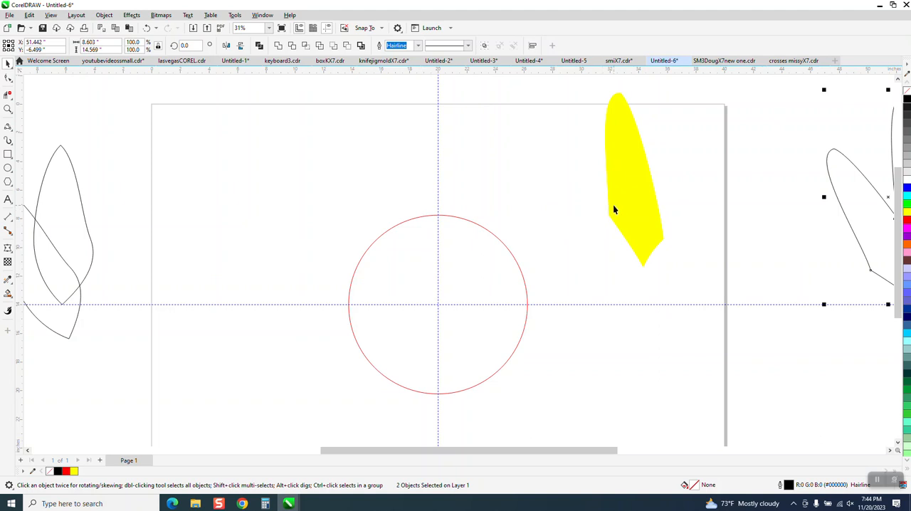
left_click(615, 206)
key("shift+Left")
key("shift+Left")
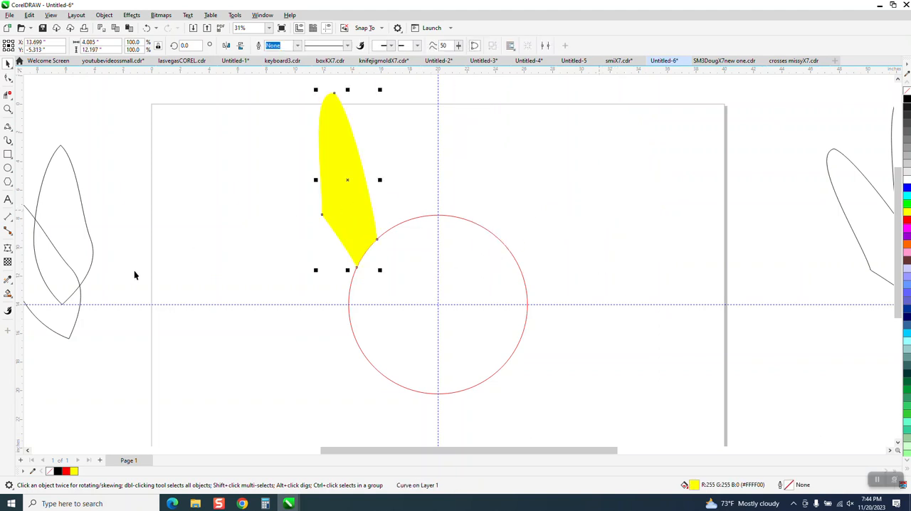
Apply a fountain fill to the long petal from yellow at its tip to orange at its base, with the midpoint shifted toward the base.
left_click(8, 294)
left_click(37, 295)
left_click_drag(333, 106, 364, 252)
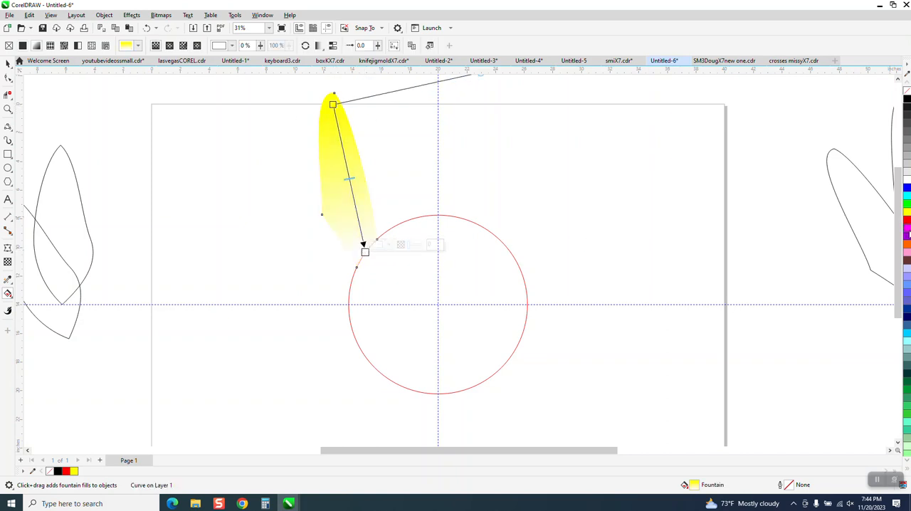
left_click(907, 246)
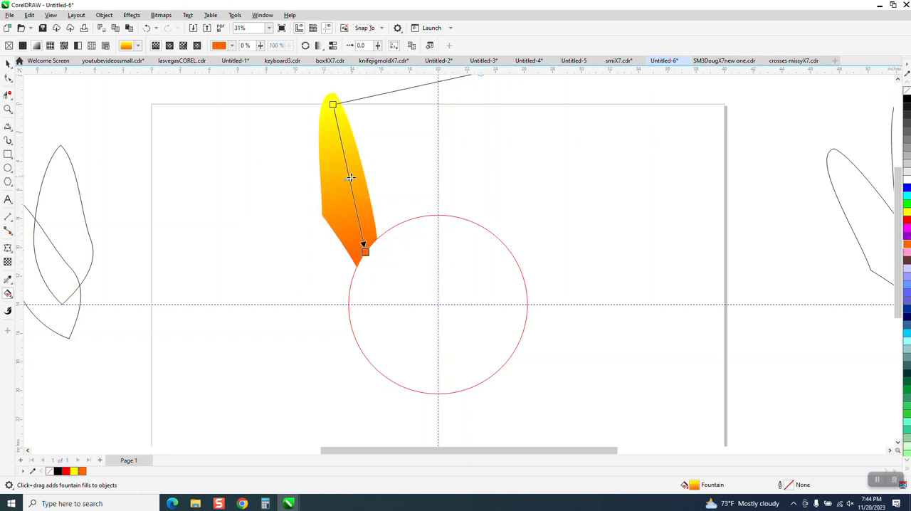
left_click_drag(350, 177, 356, 210)
left_click(8, 63)
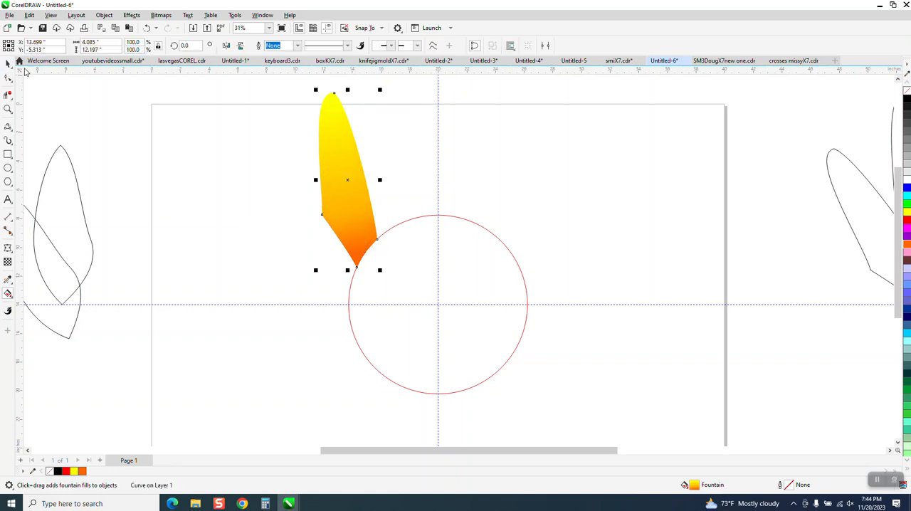
Clone the gradient-filled long petal in place.
left_click(118, 112)
left_click(336, 182)
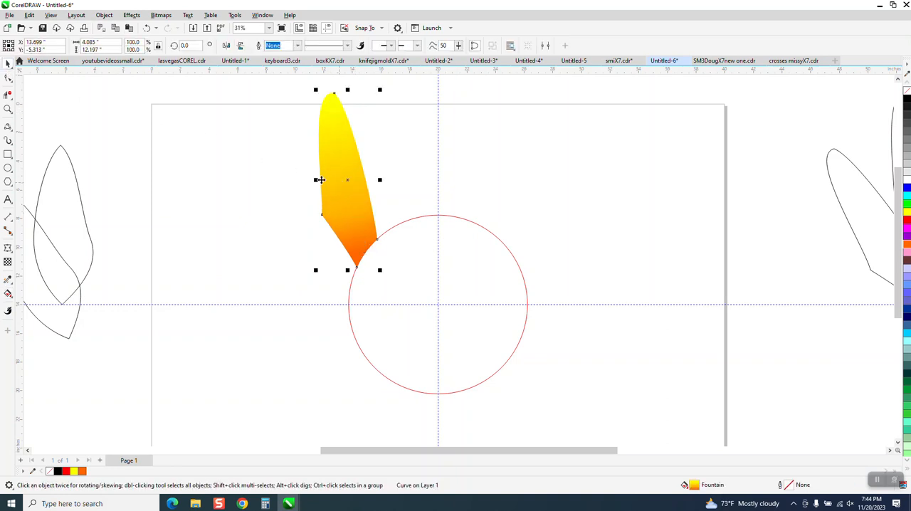
left_click(30, 15)
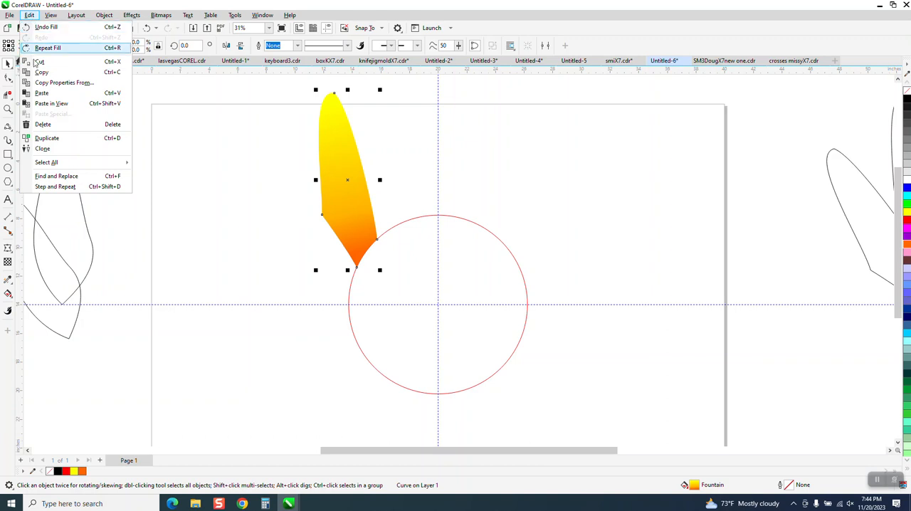
left_click(43, 149)
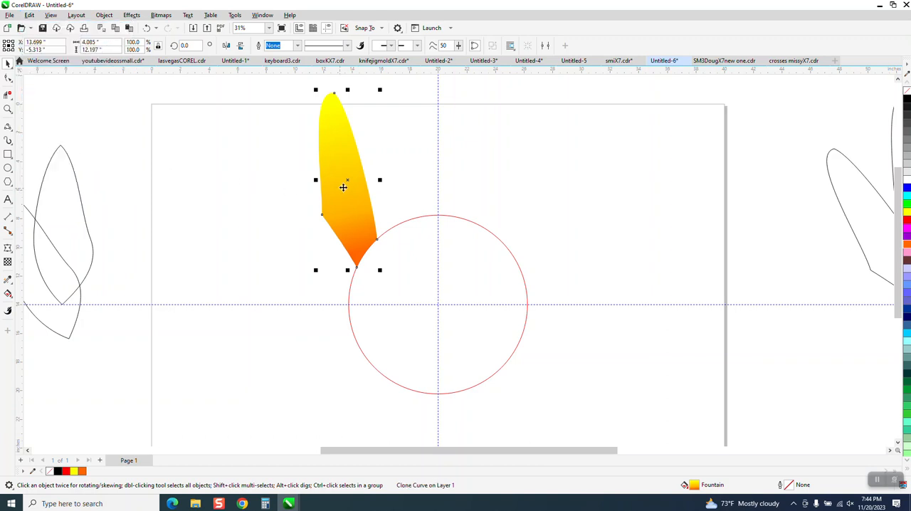
Place the cloned petal's rotation centre on the circle's centre and make a copy rotated 22.5 degrees.
left_click(352, 179)
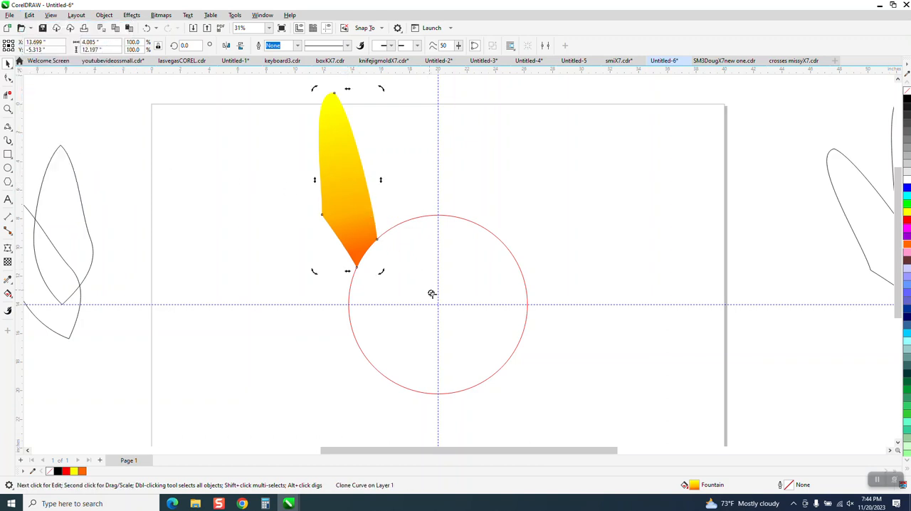
left_click(360, 202)
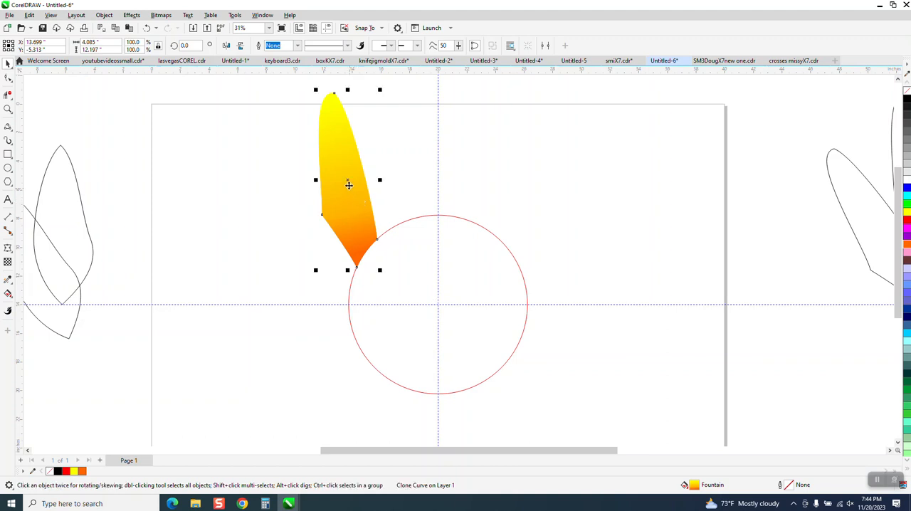
left_click(349, 185)
left_click_drag(437, 299, 438, 304)
left_click(347, 188)
left_click(349, 185)
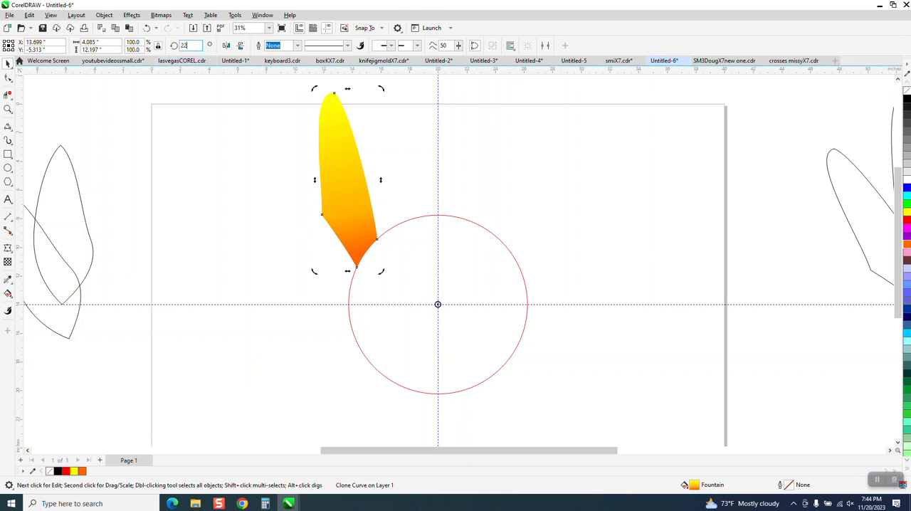
key("Return")
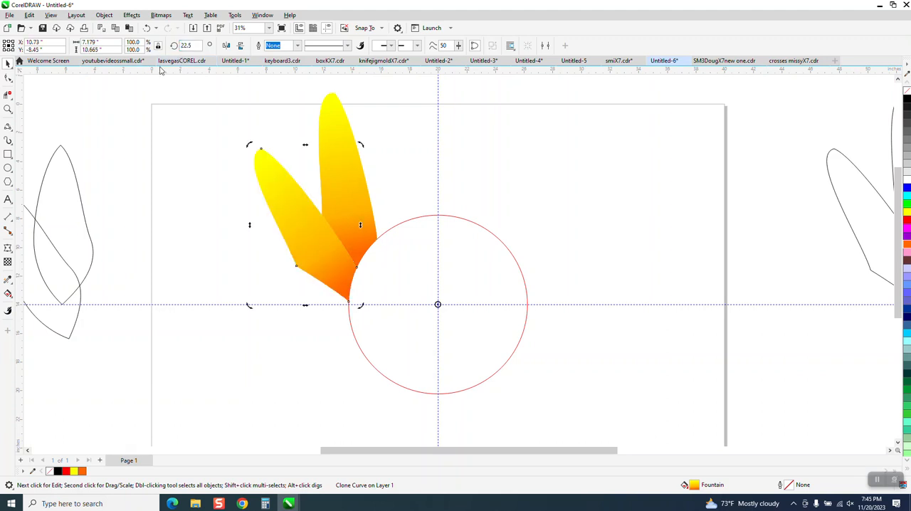
Repeat the 22.5-degree rotated petal copy until the cloned petals ring the whole circle.
key("ctrl+r")
key("ctrl+r")
key("ctrl+r")
key("ctrl+r")
key("ctrl+r")
key("ctrl+r")
key("ctrl+r")
key("ctrl+r")
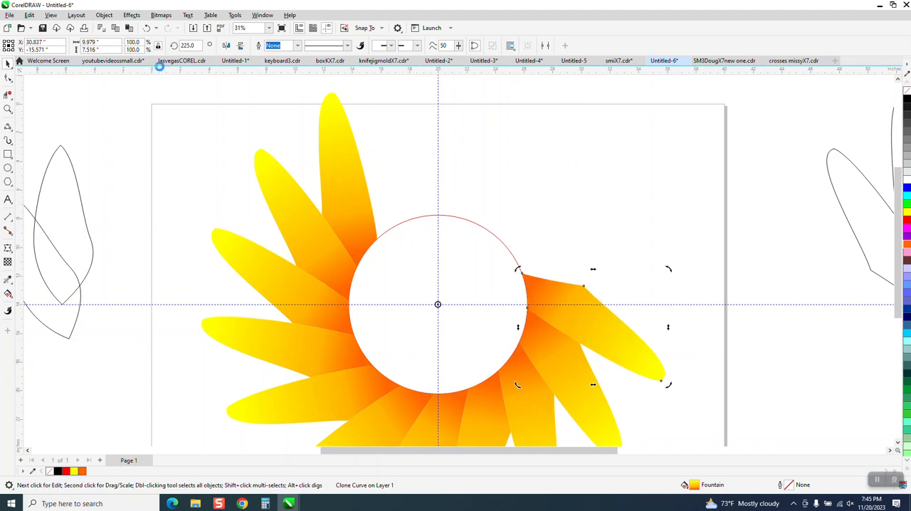
key("ctrl+r")
key("ctrl+r")
key("ctrl+r")
key("ctrl+r")
key("ctrl+r")
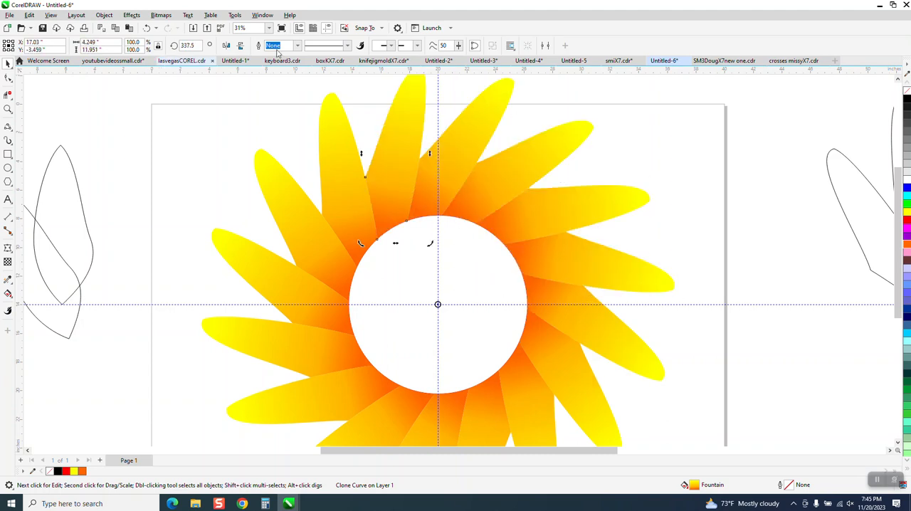
Edit the original control petal's fountain fill, adding an orange colour stop near the tip and a yellow stop about midway along.
left_click(641, 136)
left_click(350, 184)
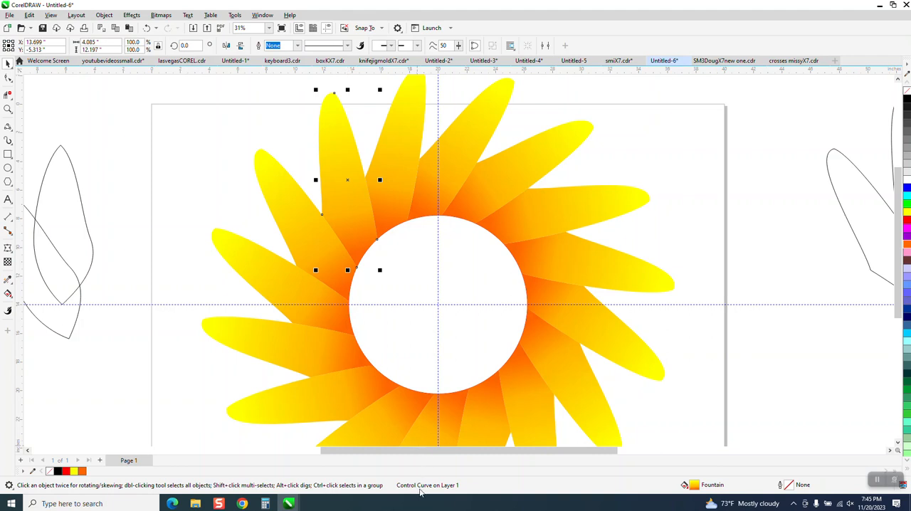
left_click(399, 168)
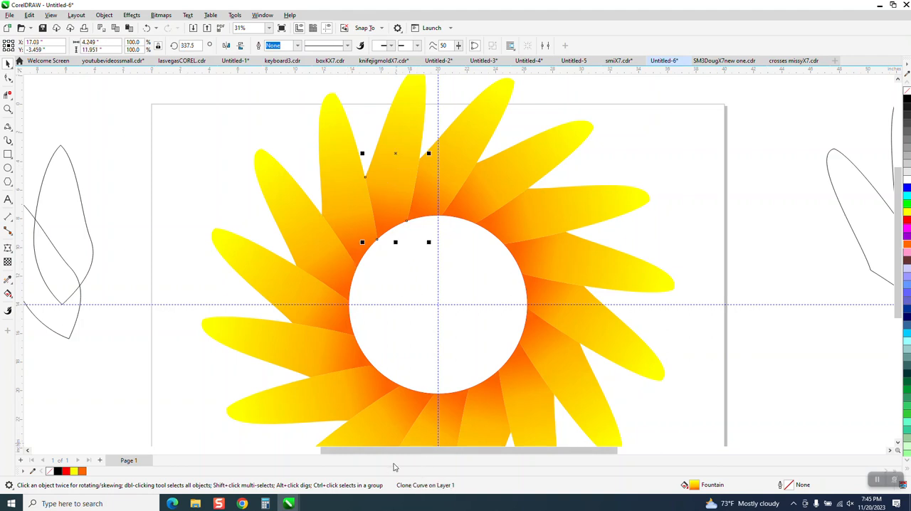
left_click(350, 201)
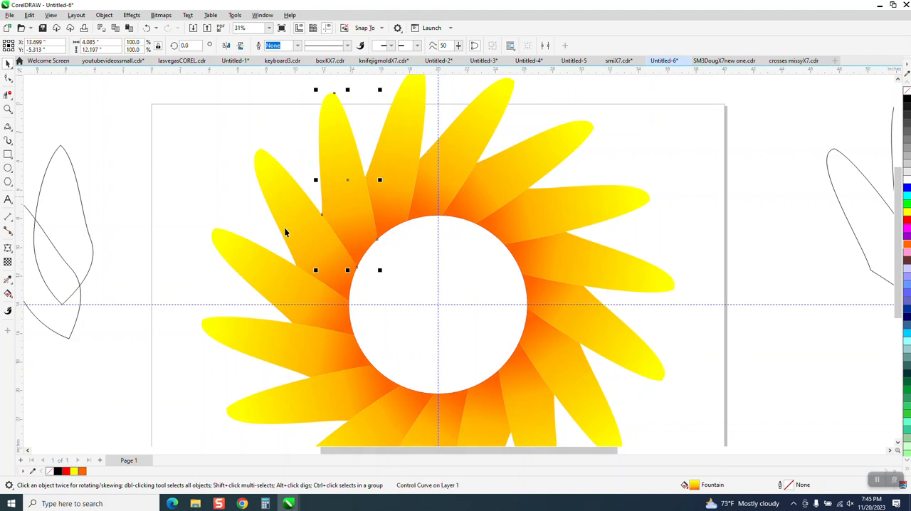
left_click(9, 299)
left_click(36, 294)
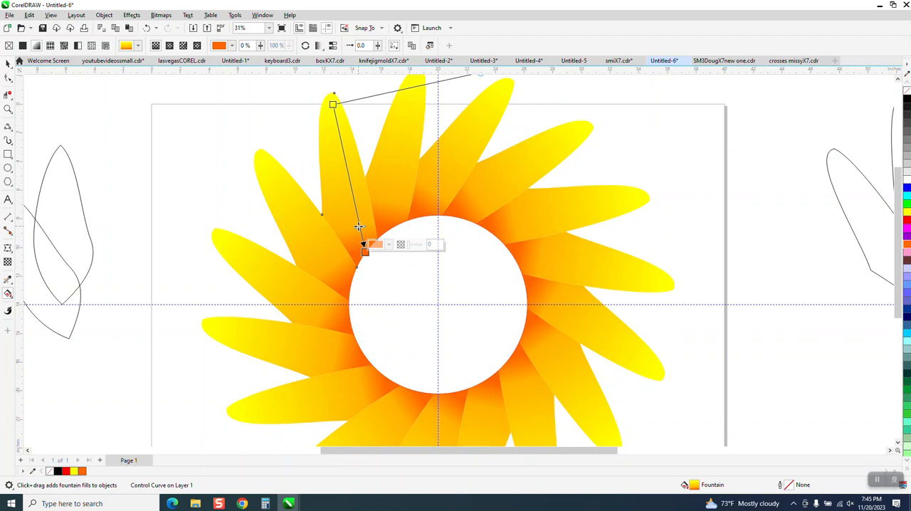
left_click_drag(347, 171, 357, 218)
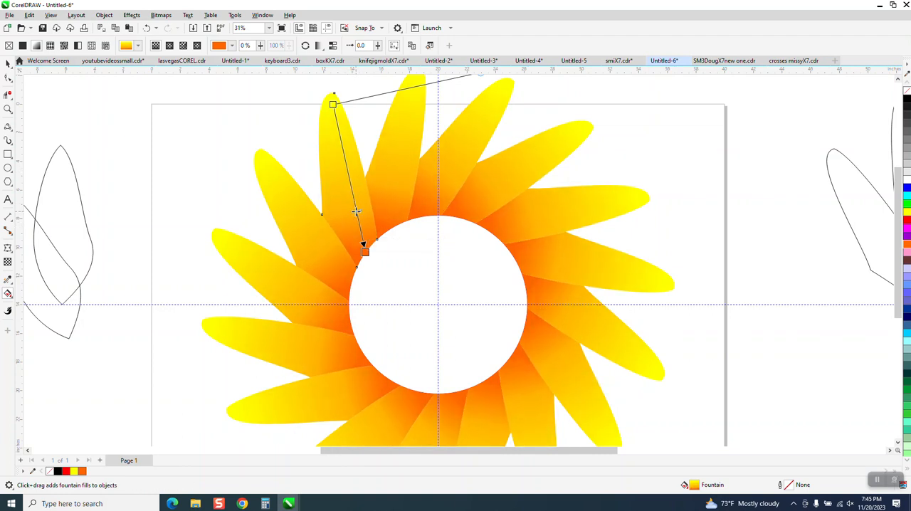
left_click_drag(908, 244, 342, 145)
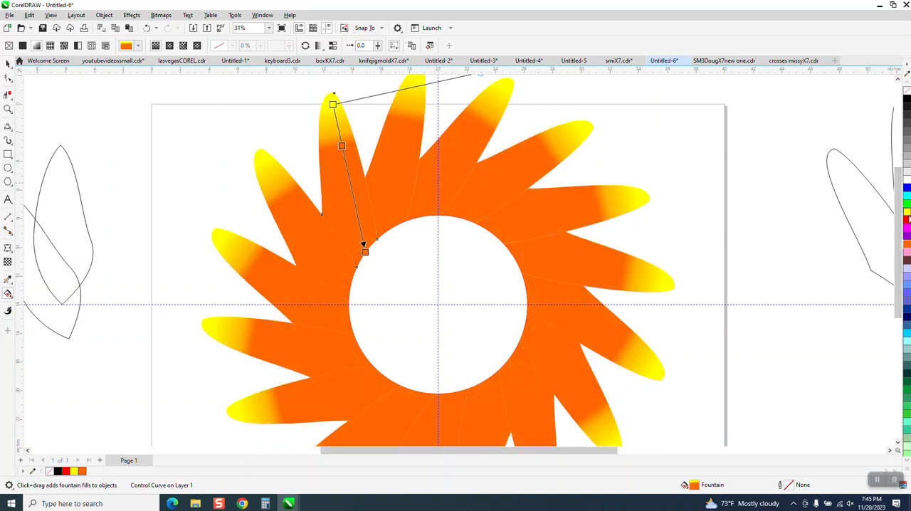
left_click_drag(907, 212, 351, 188)
scroll(351, 188, "down", 2)
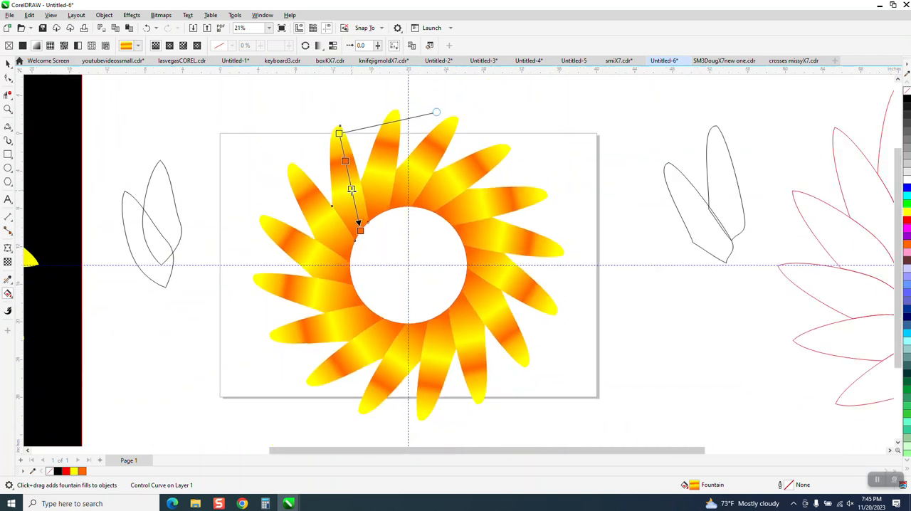
Deselect the petal and hide the guidelines.
left_click(8, 64)
left_click(229, 178)
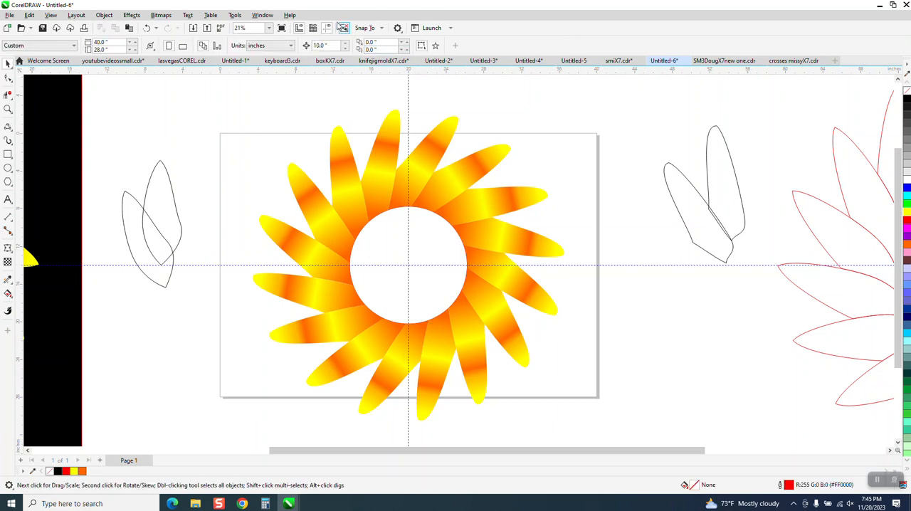
left_click(326, 28)
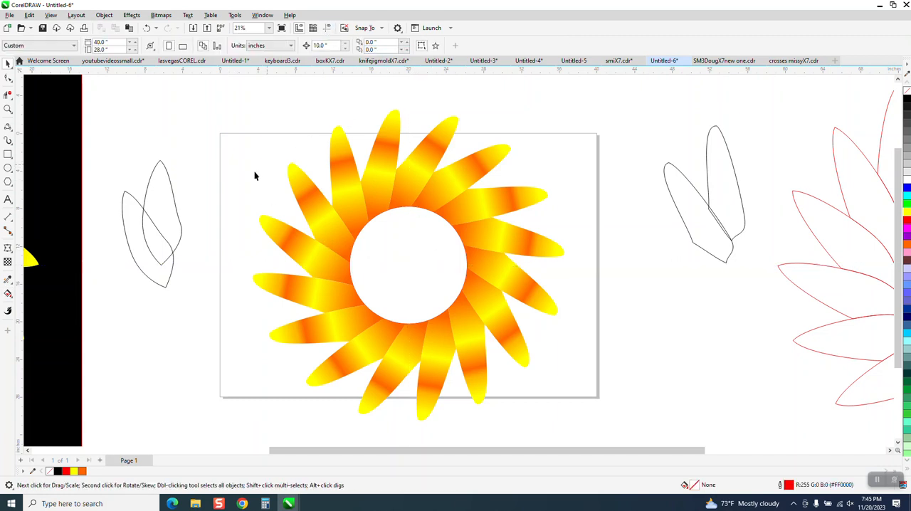
Try to Smart Fill the flower's centre circle with yellow, and undo the fill.
left_click(12, 297)
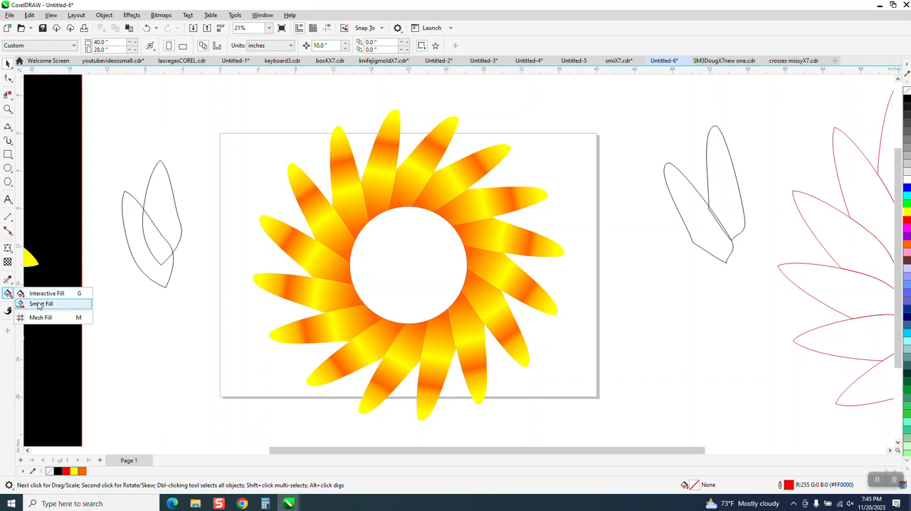
left_click(41, 304)
left_click(420, 273)
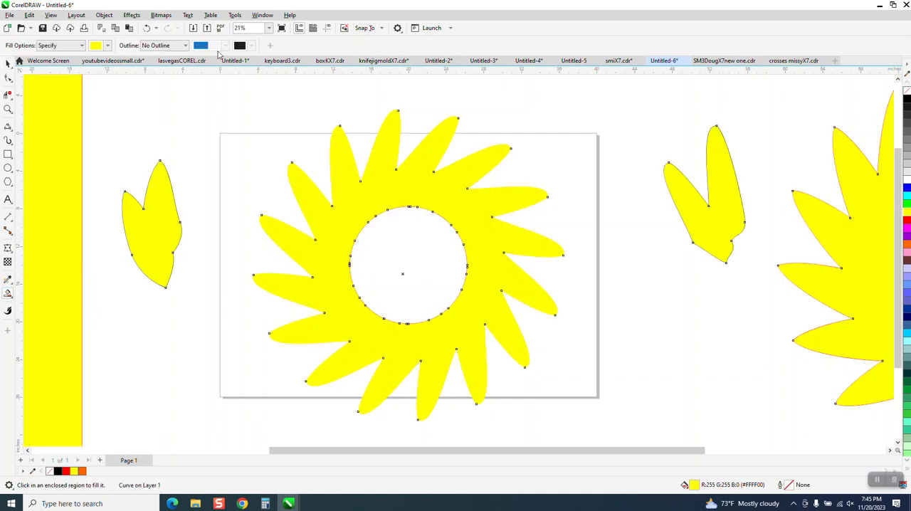
left_click(147, 28)
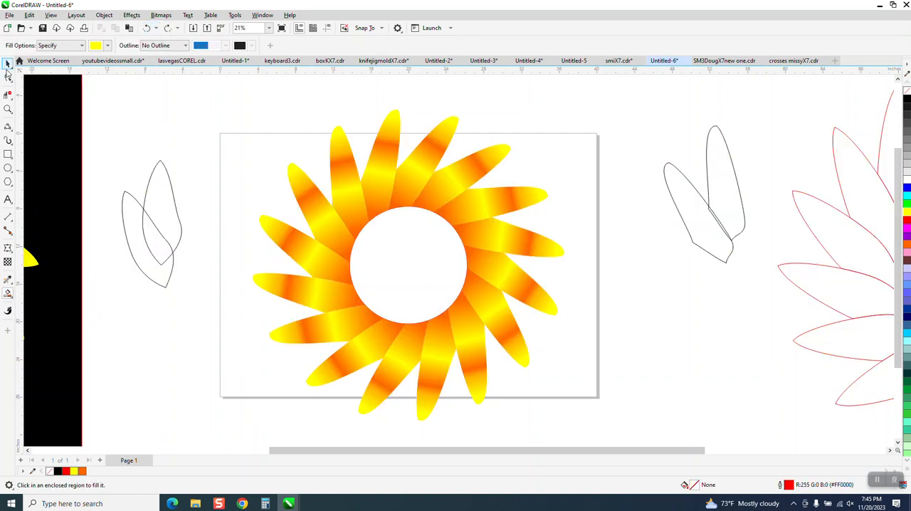
key("ctrl+shift+z")
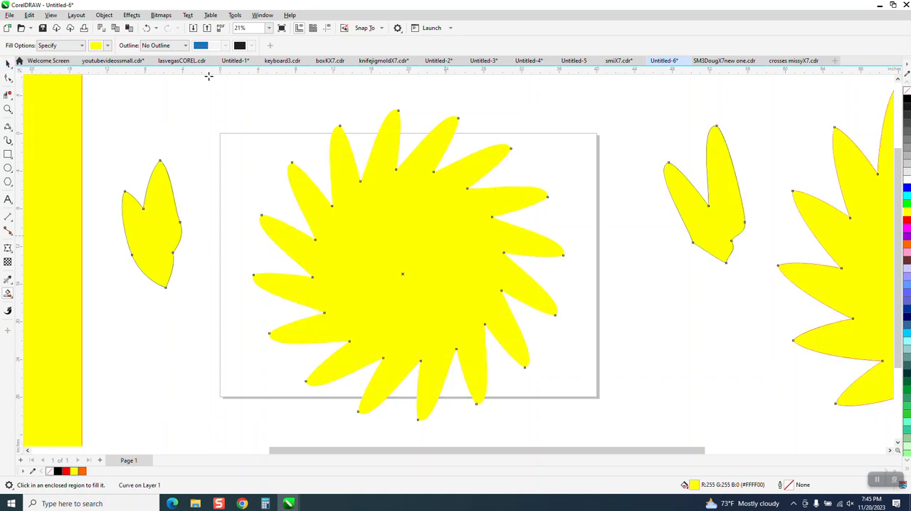
left_click(146, 28)
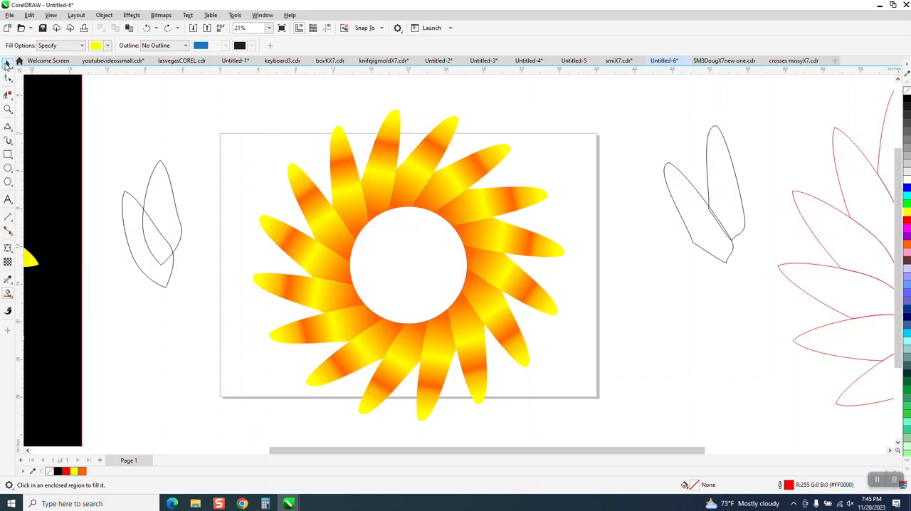
Enlarge the centre circle evenly to about 12.84 inches so it overlaps the petal bases, and Smart Fill the flower's centre with yellow.
left_click(8, 63)
left_click(402, 256)
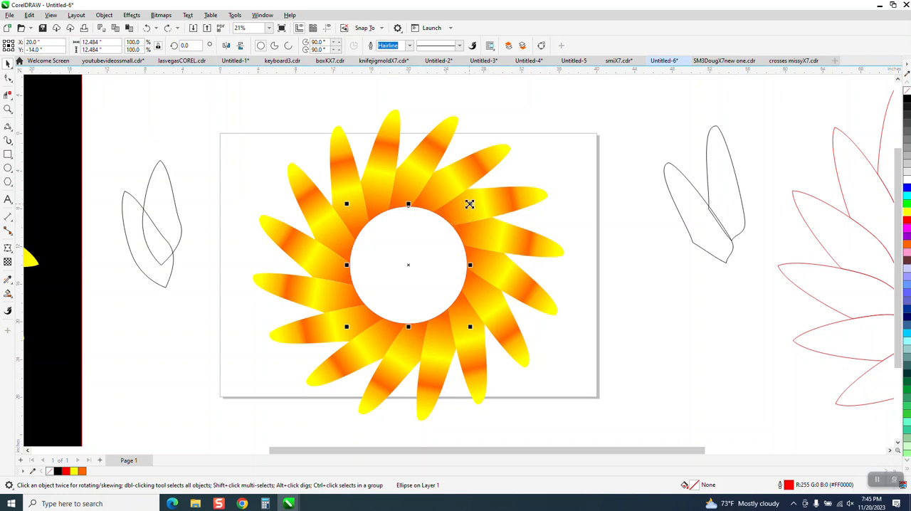
left_click_drag(470, 204, 472, 202)
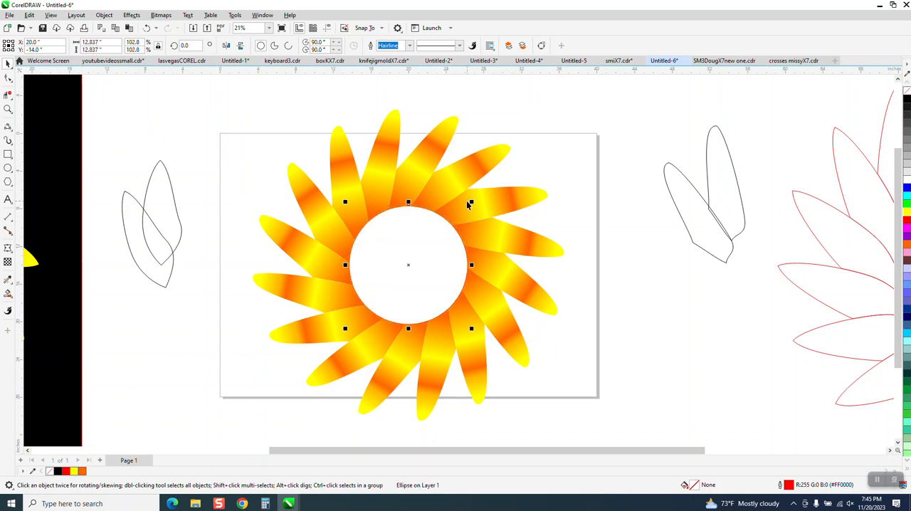
left_click(8, 293)
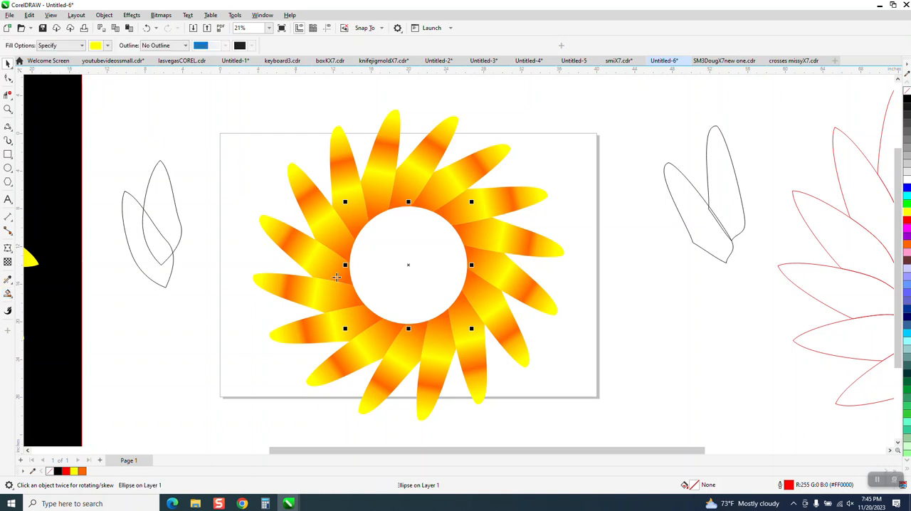
left_click(421, 272)
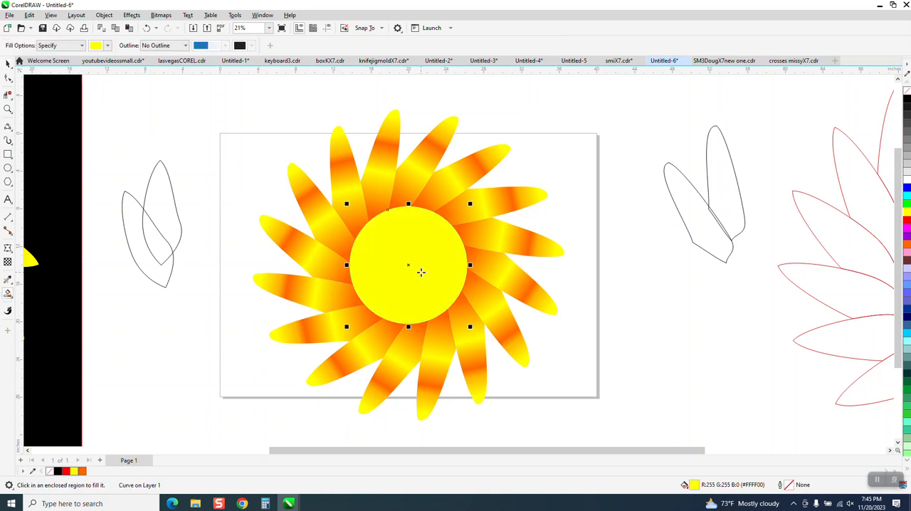
Give the flower's centre an elliptical fountain fill centred on the disc, from orange in the middle to yellow at the edge.
left_click(13, 297)
left_click(43, 292)
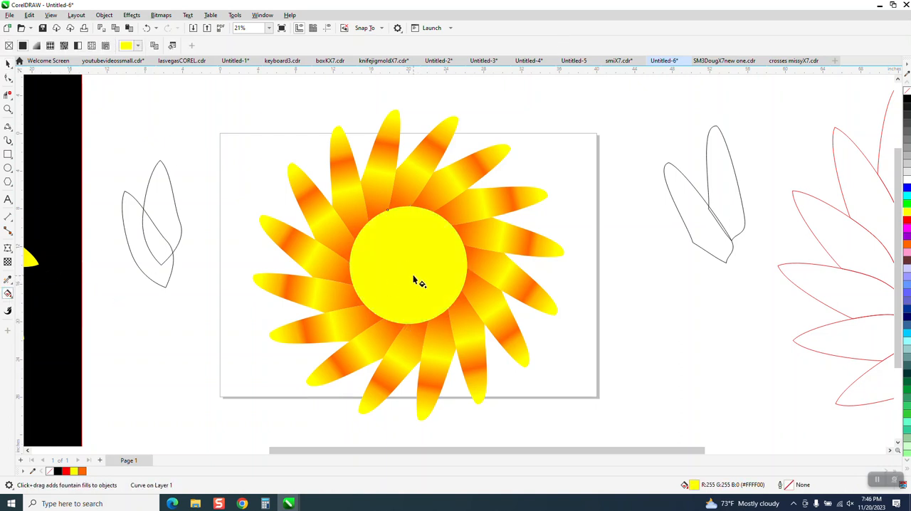
left_click_drag(399, 271, 446, 256)
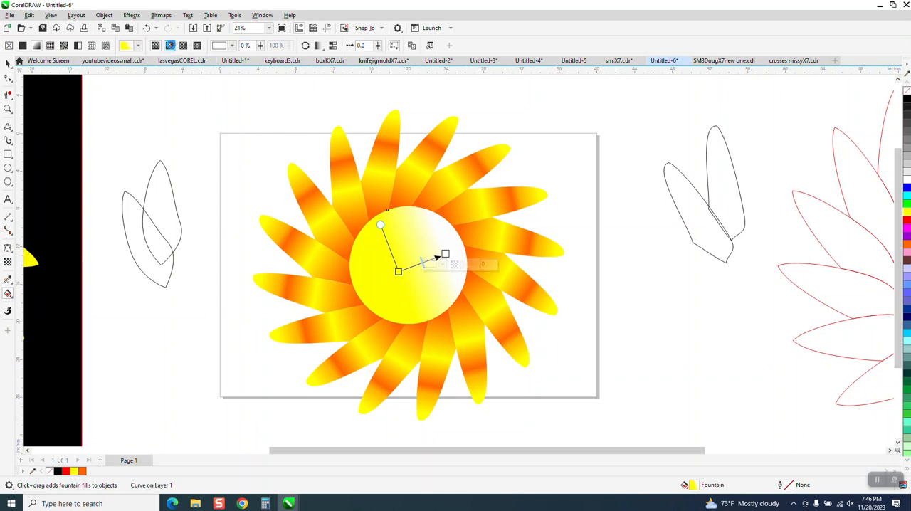
left_click(170, 46)
left_click_drag(421, 262, 408, 265)
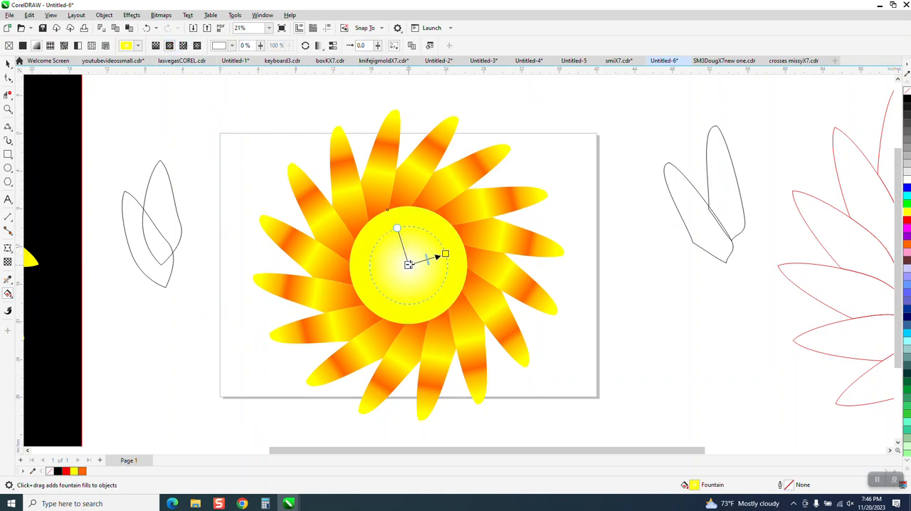
left_click_drag(906, 243, 460, 252)
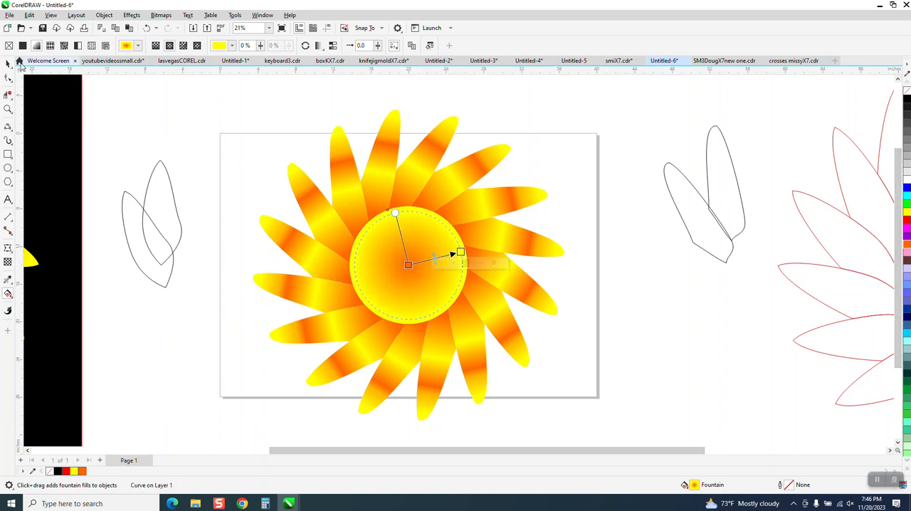
Move the black background rectangle behind the new sunflower so that it surrounds the whole flower.
left_click(7, 63)
scroll(192, 164, "down", 1)
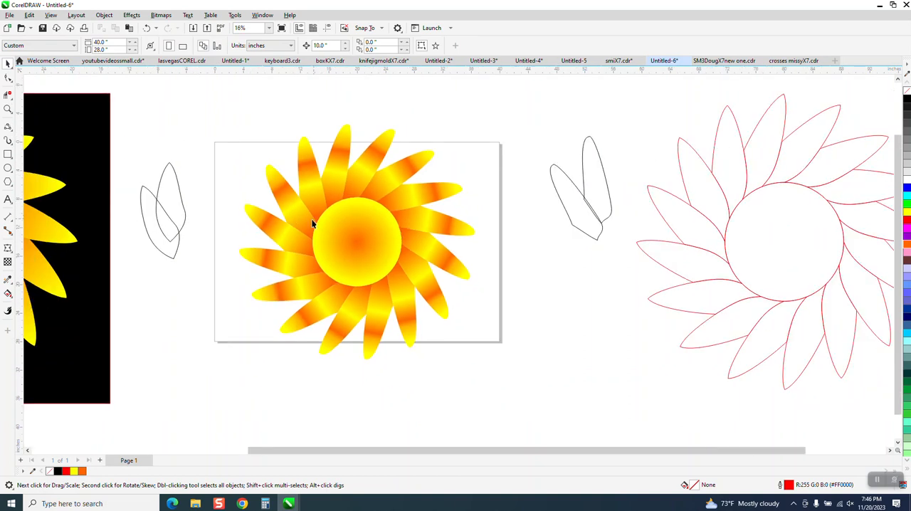
left_click_drag(102, 205, 515, 197)
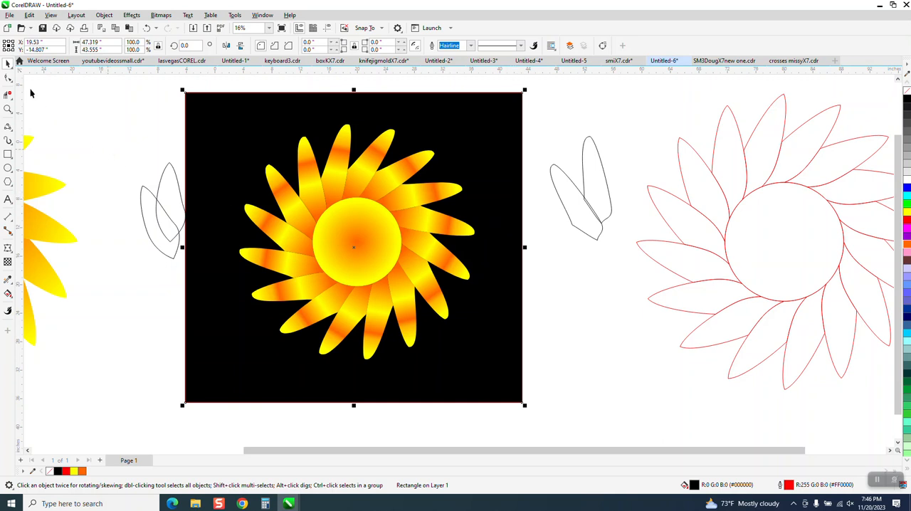
Delete the two leftover overlapping petal outlines beside the black rectangle's left edge.
left_click_drag(97, 135, 204, 284)
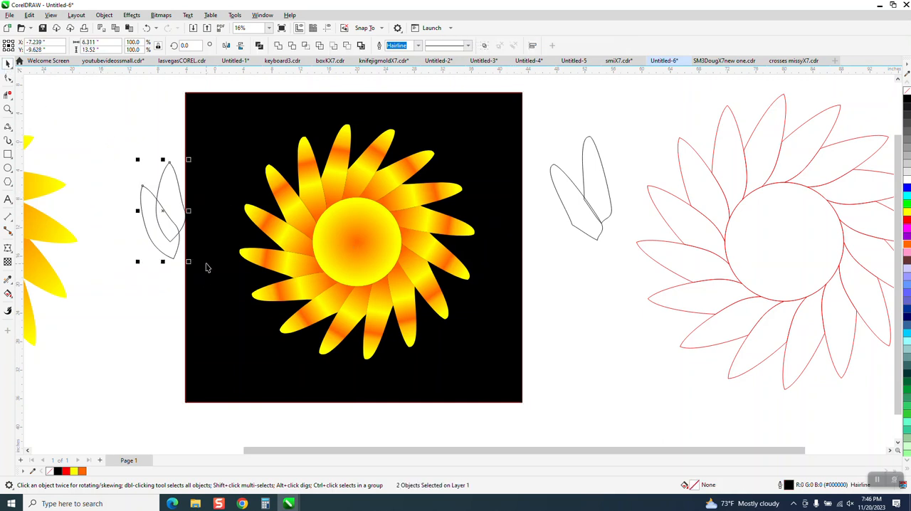
key("Delete")
scroll(203, 268, "down", 3)
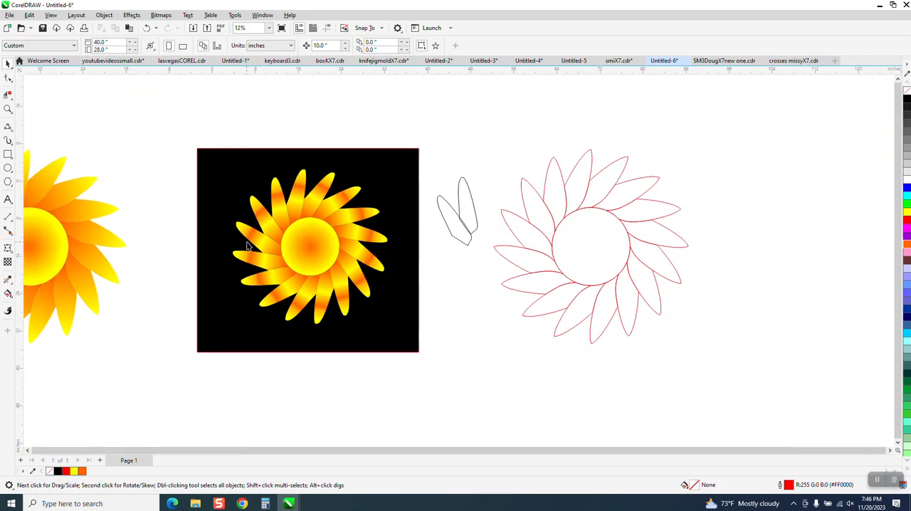